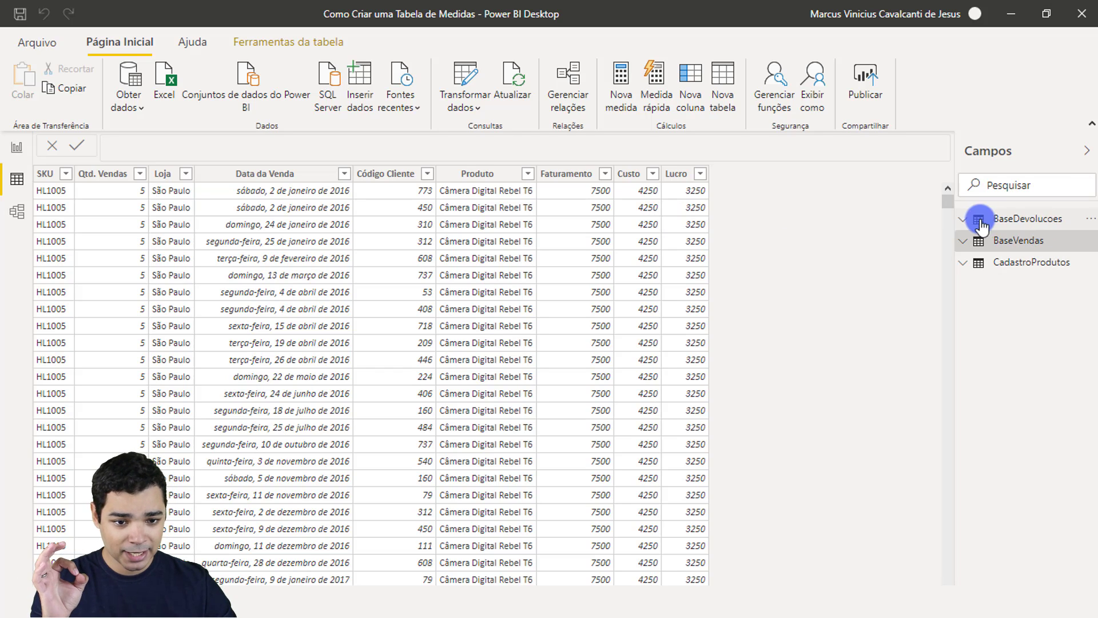
Review the formulas of the existing measures in the BaseDevolucoes and BaseVendas tables.
click(1020, 222)
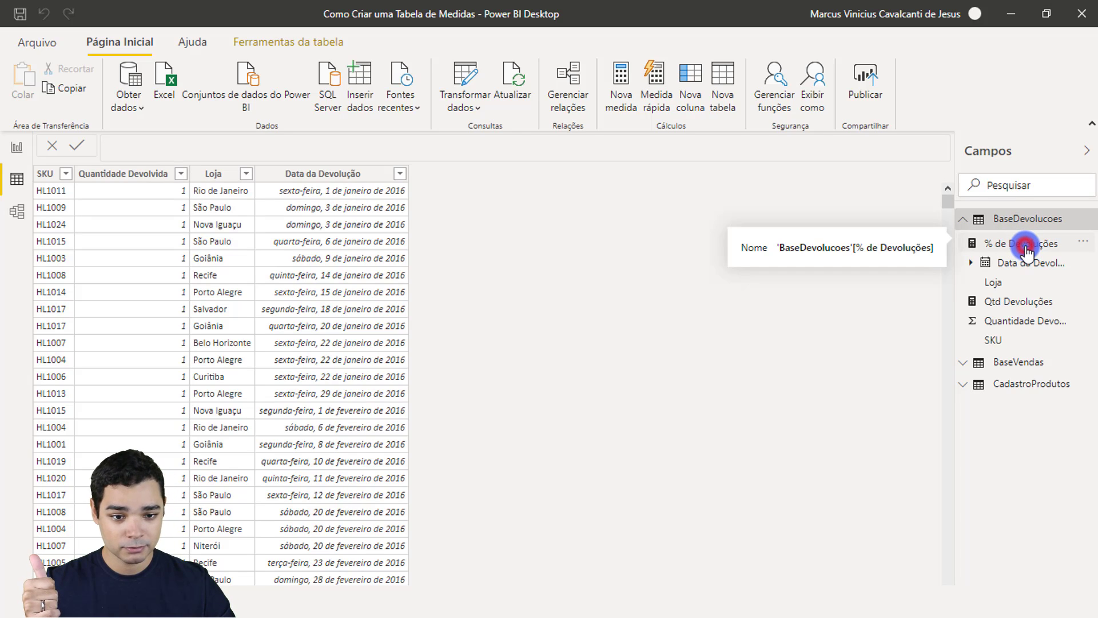
click(1027, 250)
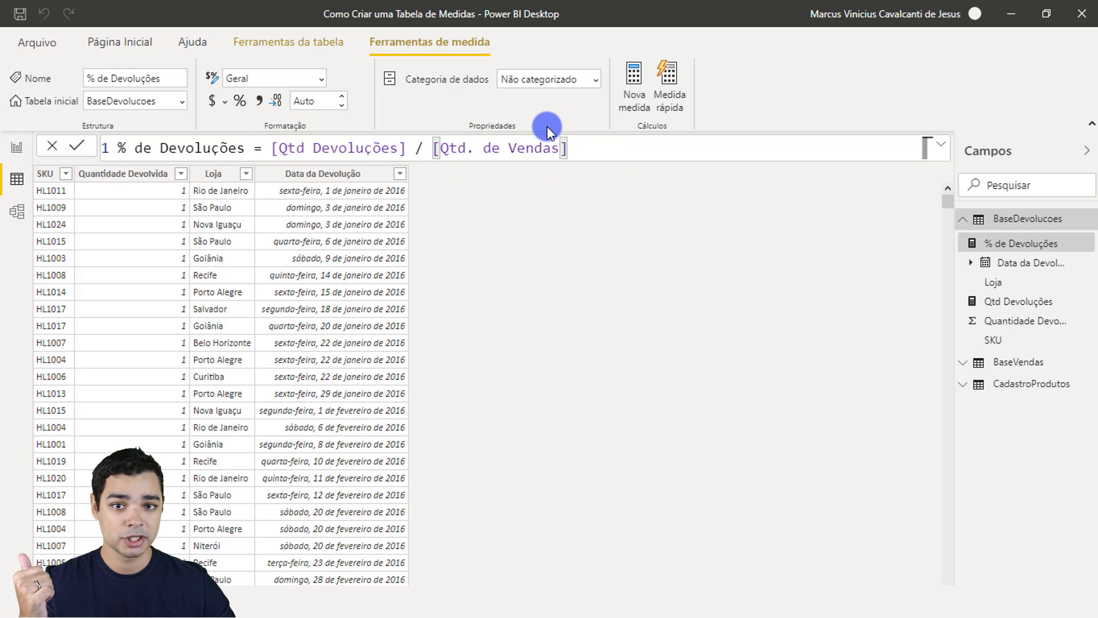
click(1015, 306)
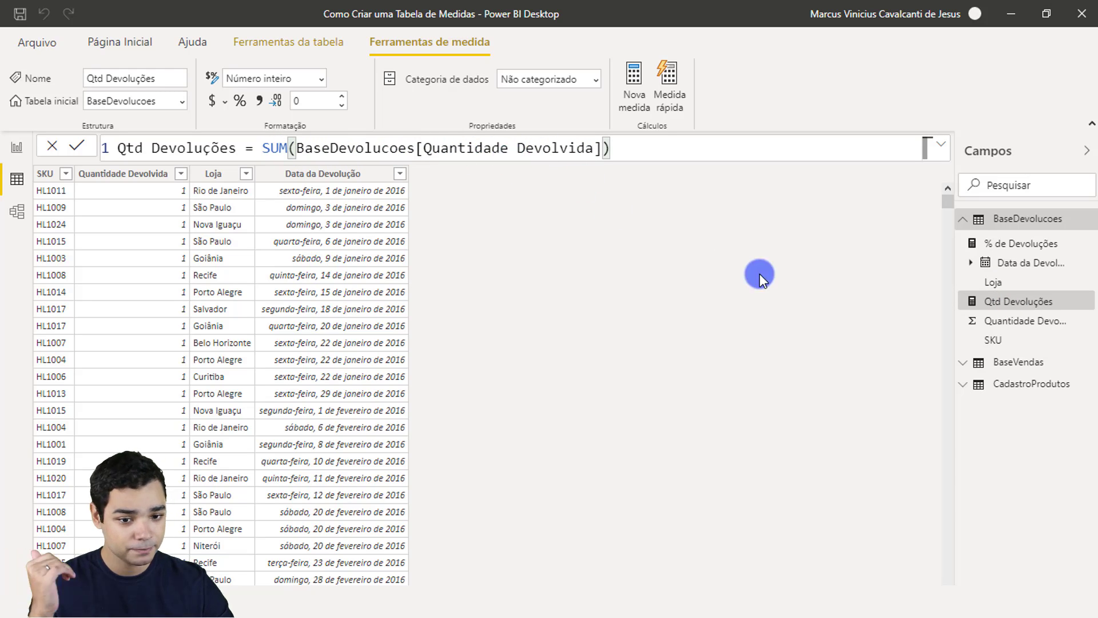
click(1020, 367)
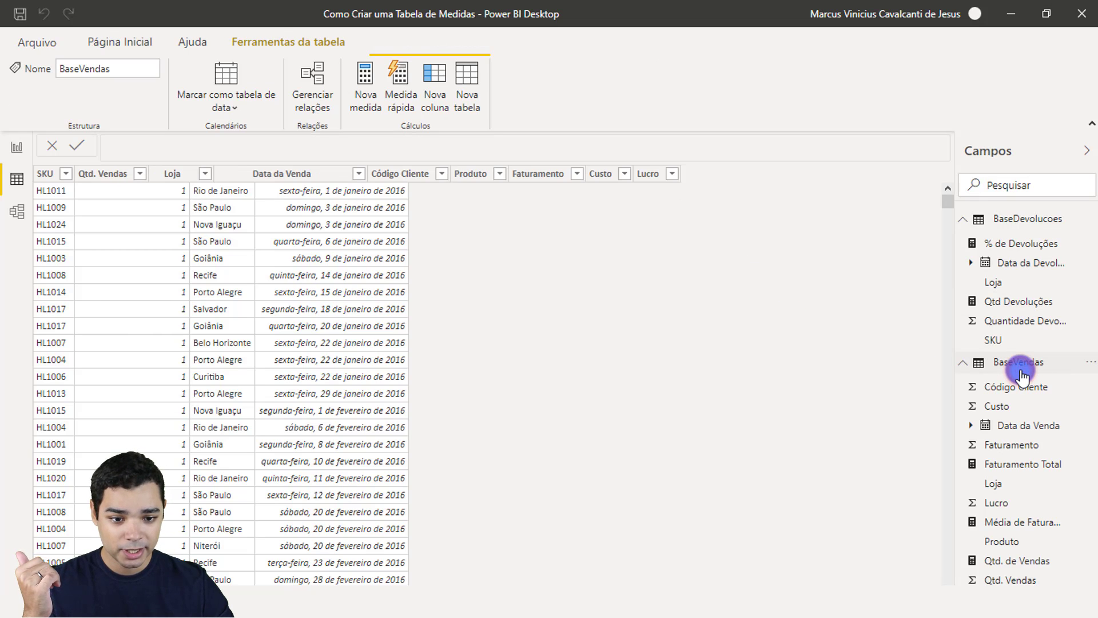
scroll(1022, 378, down, 1)
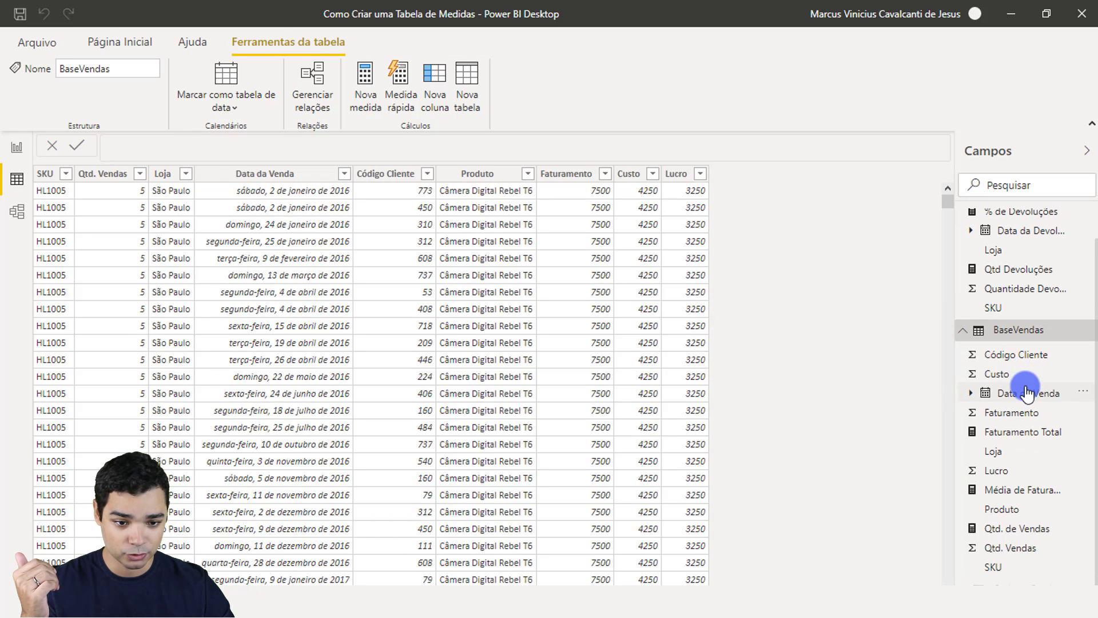
click(1017, 442)
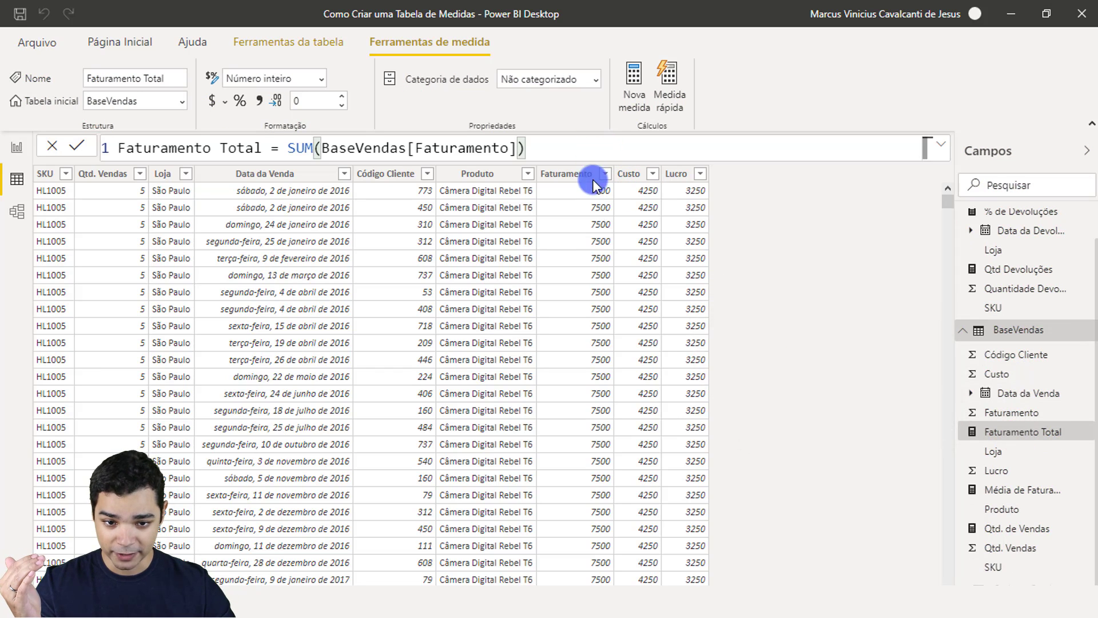
click(1021, 491)
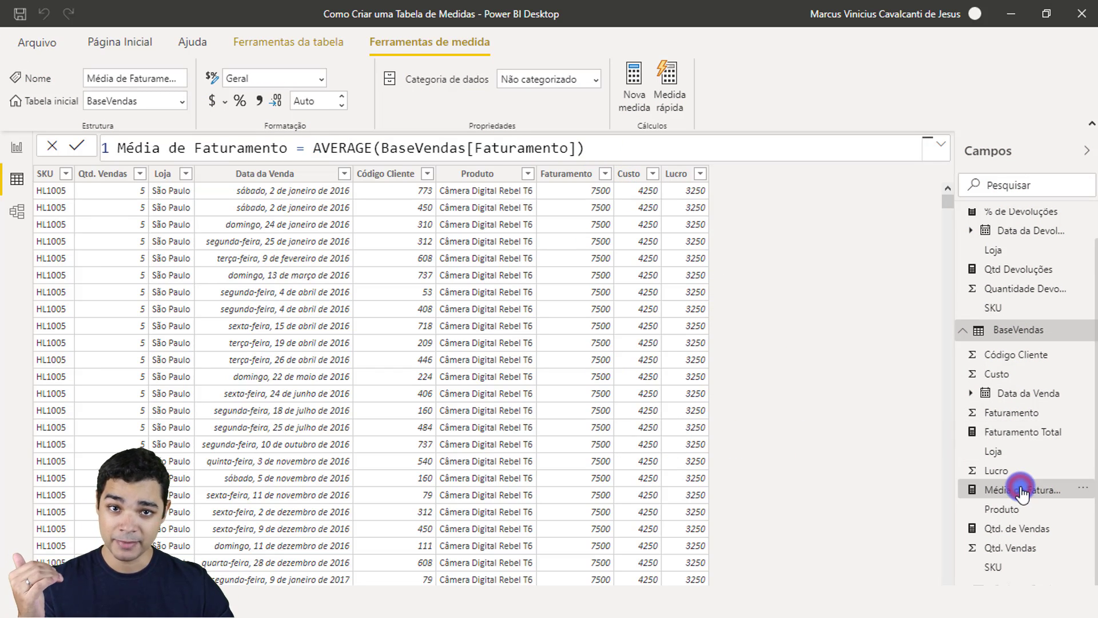
click(1025, 531)
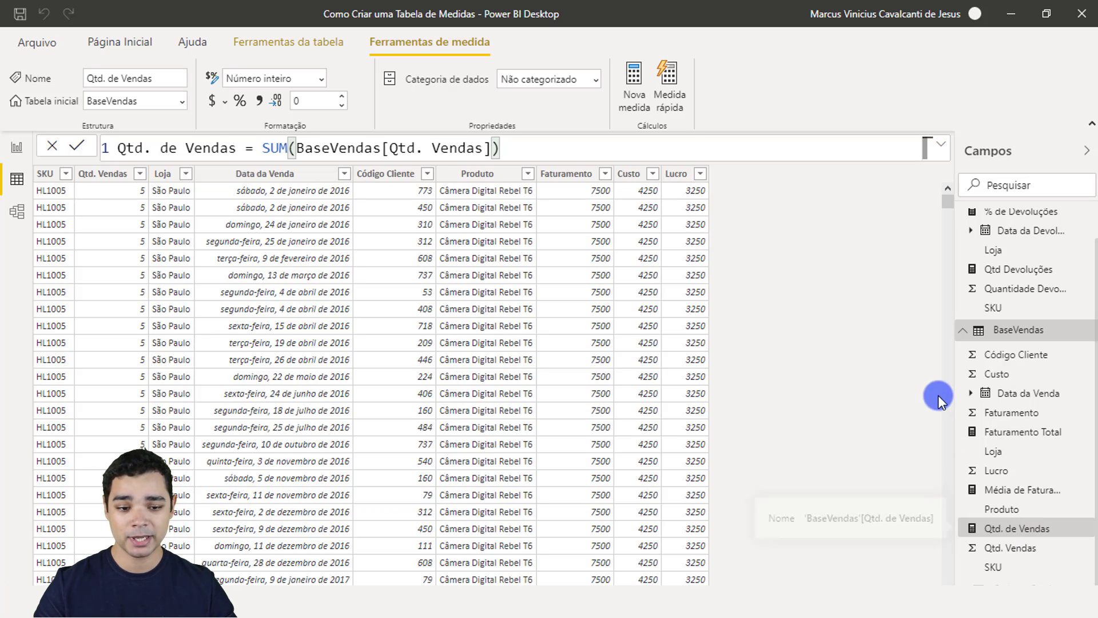
Create a new measure in the BaseVendas table and name it Custo Total.
right_click(1025, 345)
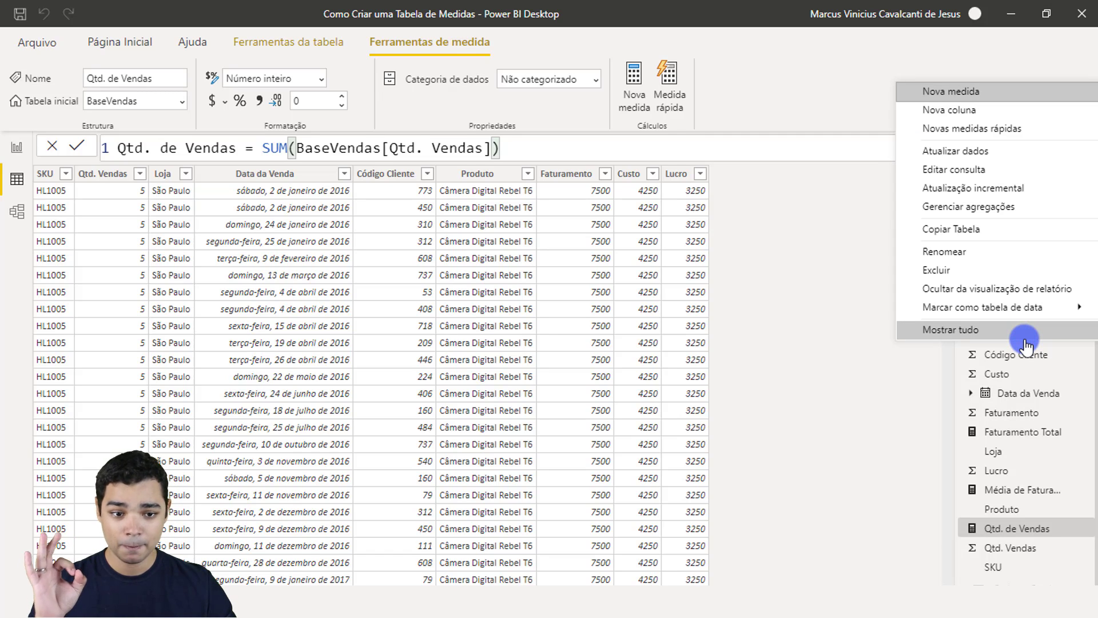
click(955, 95)
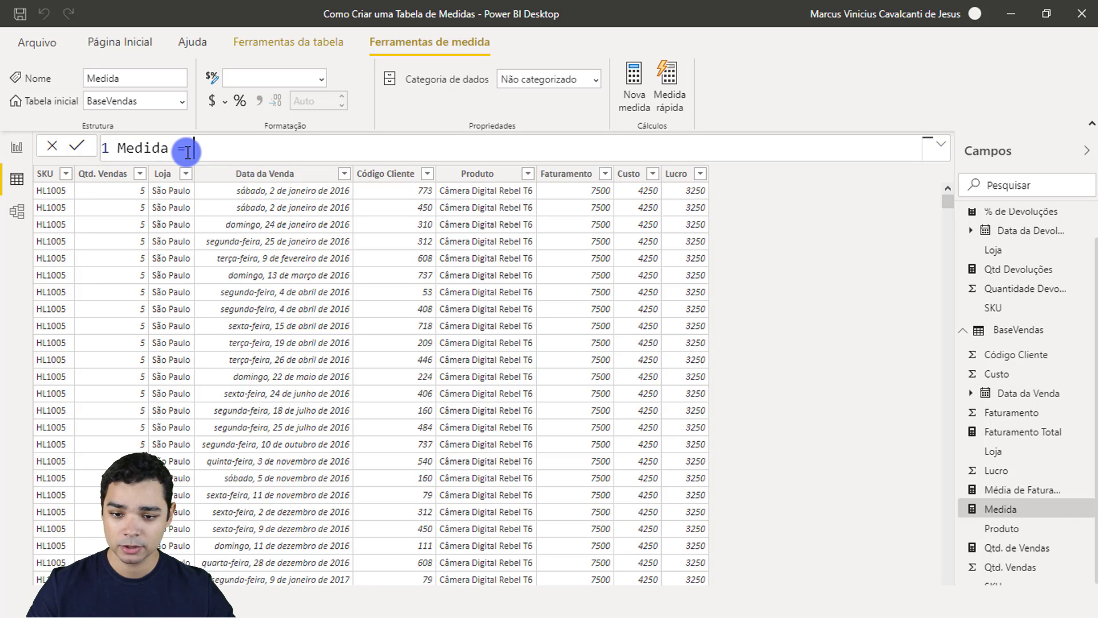
key(BackSpace)
key(BackSpace)
key(BackSpace)
key(BackSpace)
key(BackSpace)
key(BackSpace)
key(BackSpace)
key(BackSpace)
key(BackSpace)
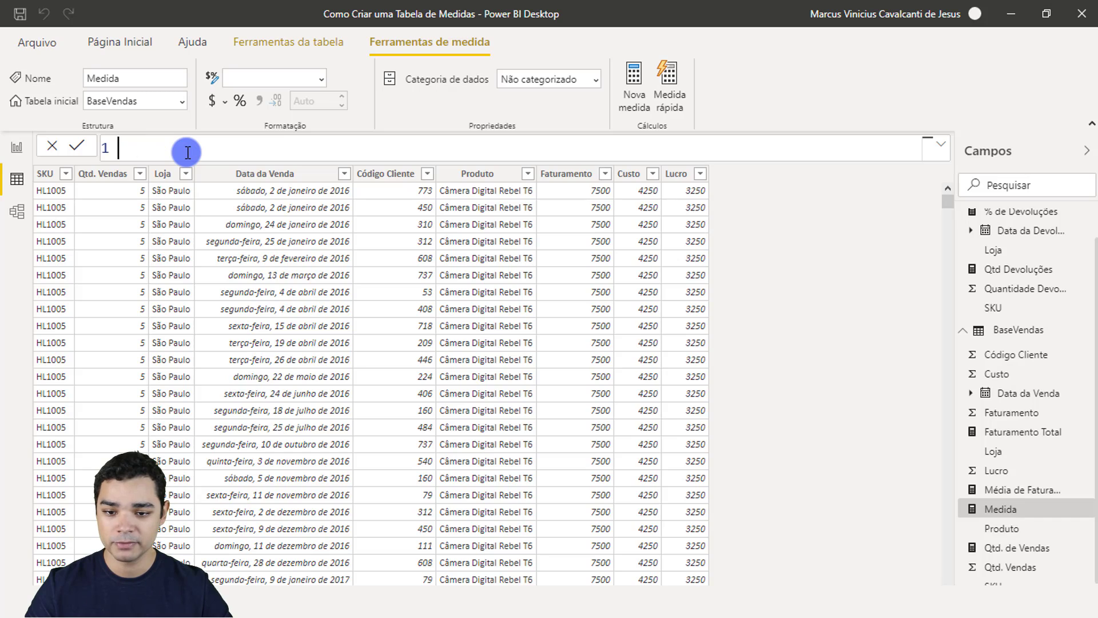
text(Cus)
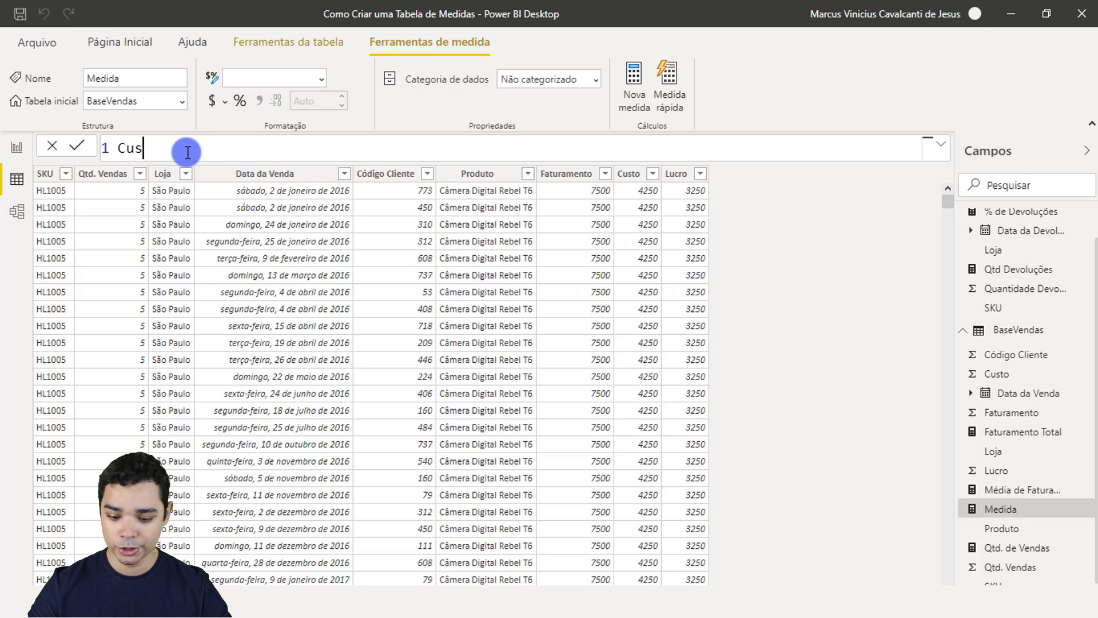
text(to Total =)
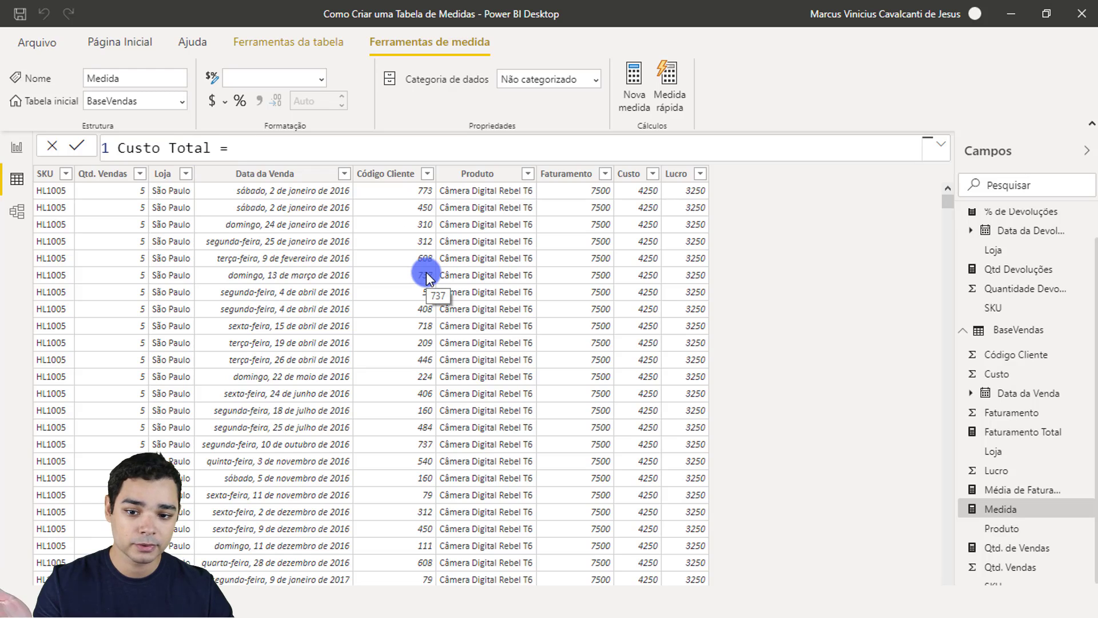
Define the Custo Total measure as SUM(BaseVendas[Custo]).
text( SUM)
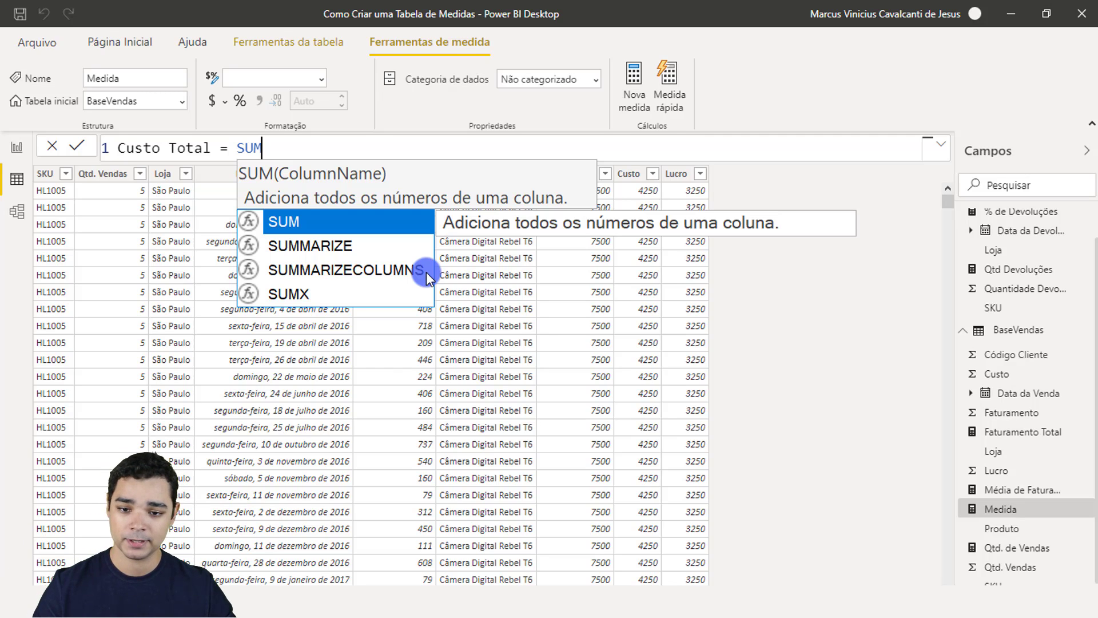
text(()
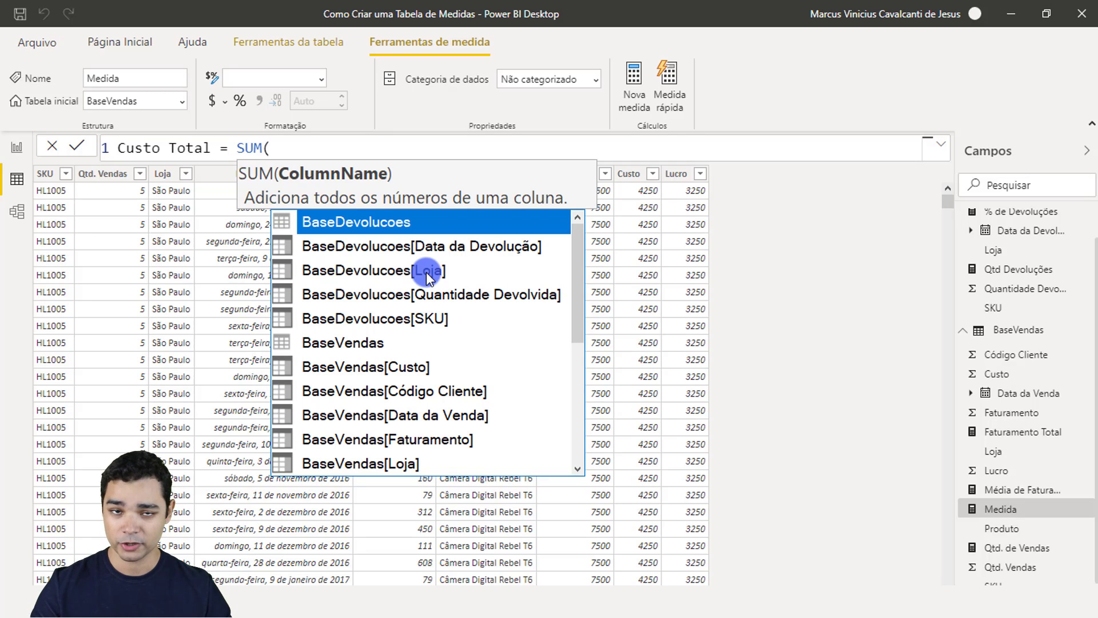
text(cUS)
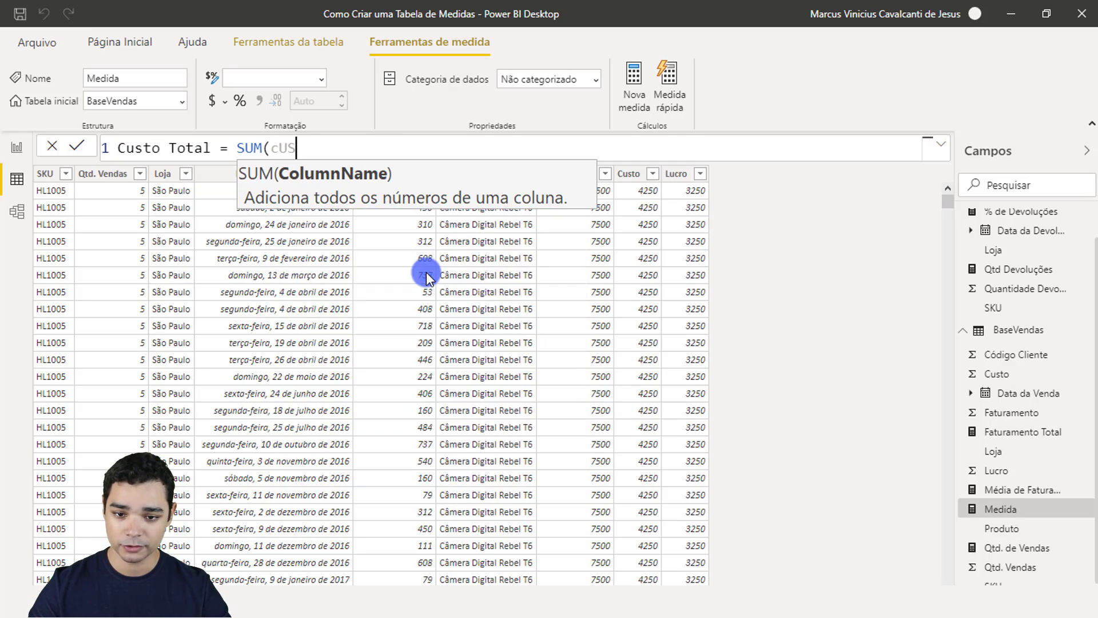
text(TO)
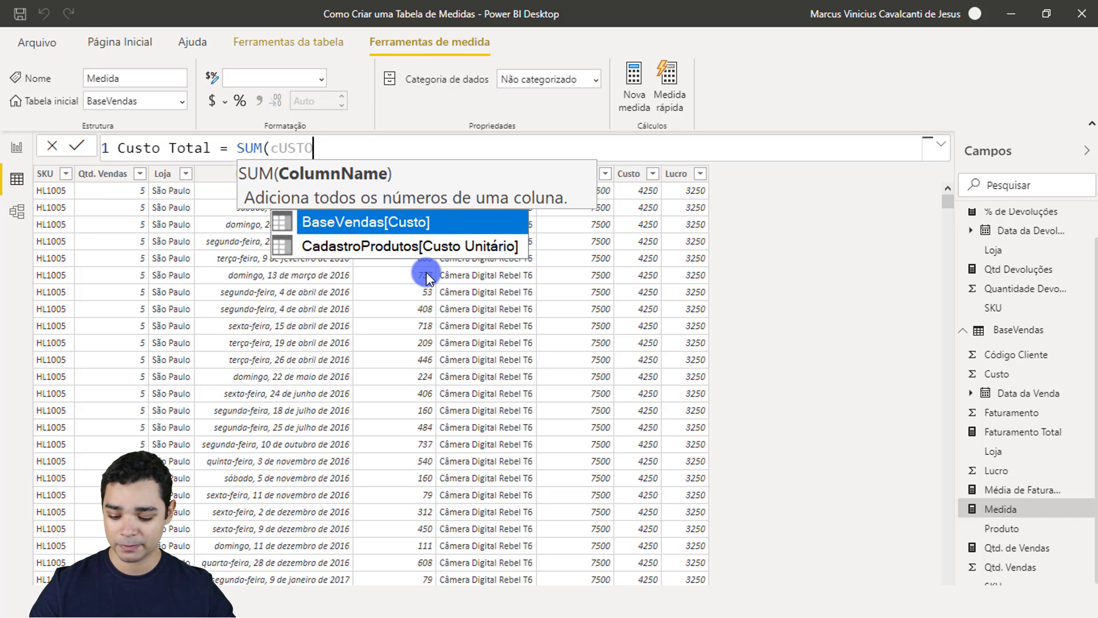
key(Tab)
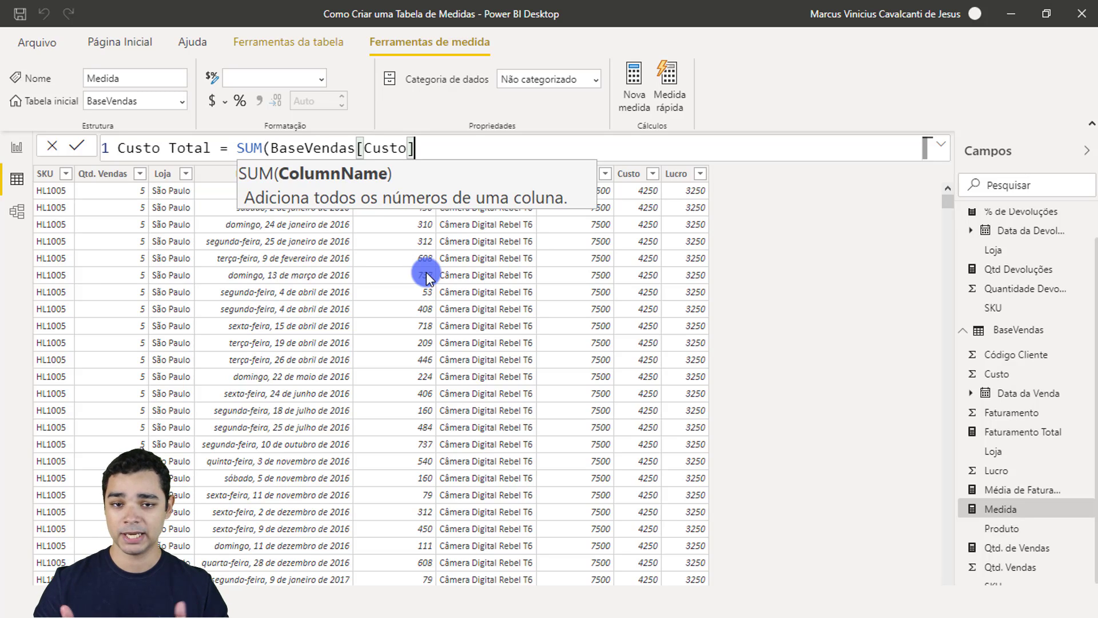
text())
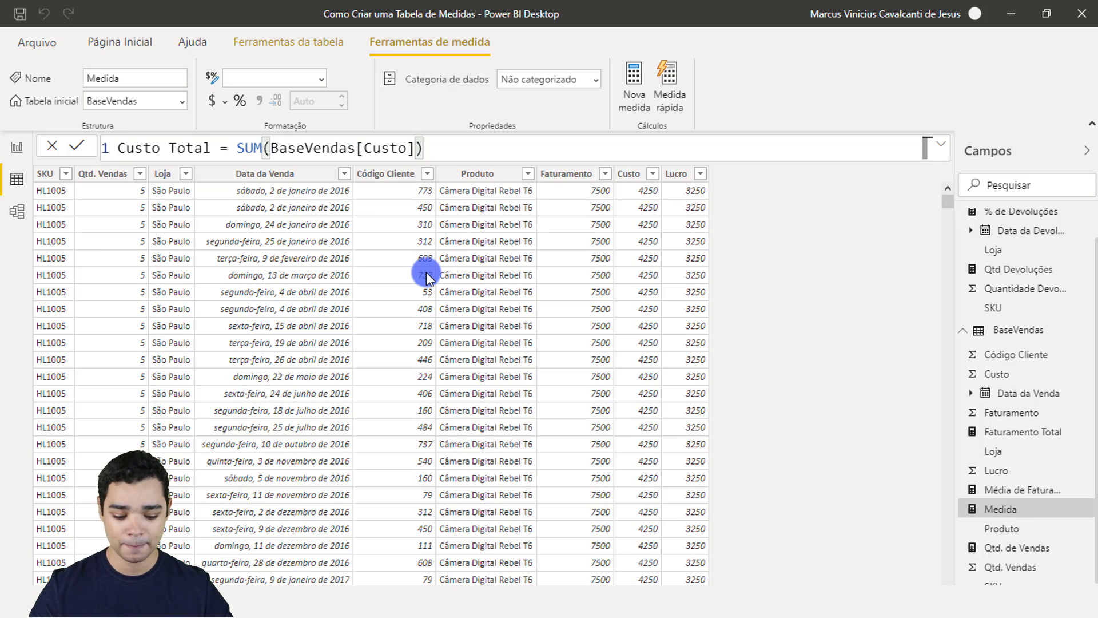
key(Return)
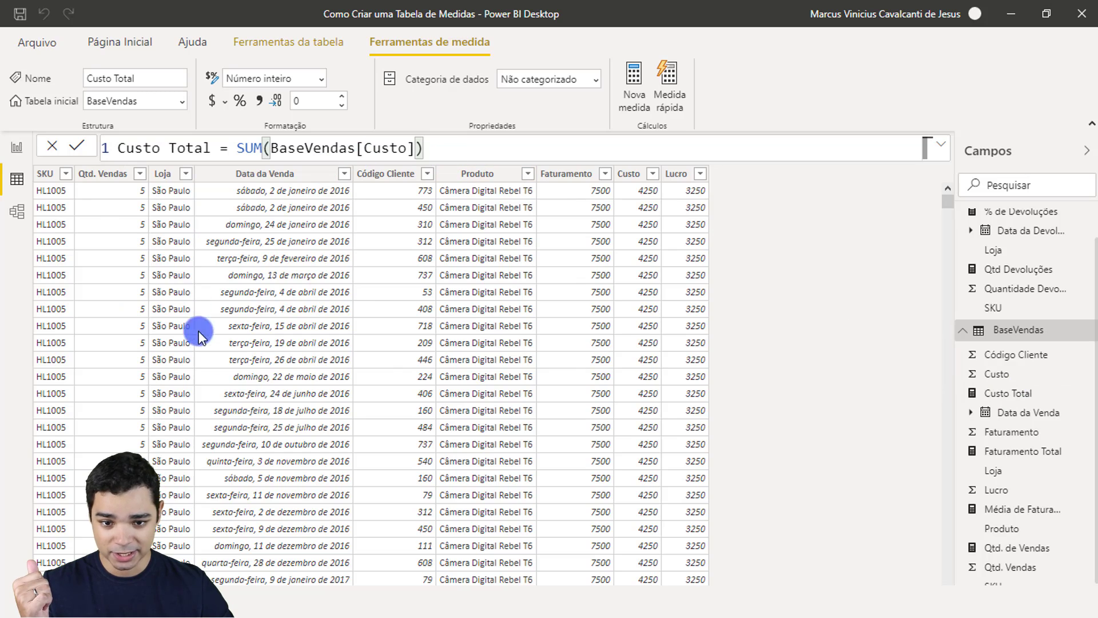
In the report view, add a compact card near the page's upper-left corner showing the Faturamento Total measure.
click(17, 150)
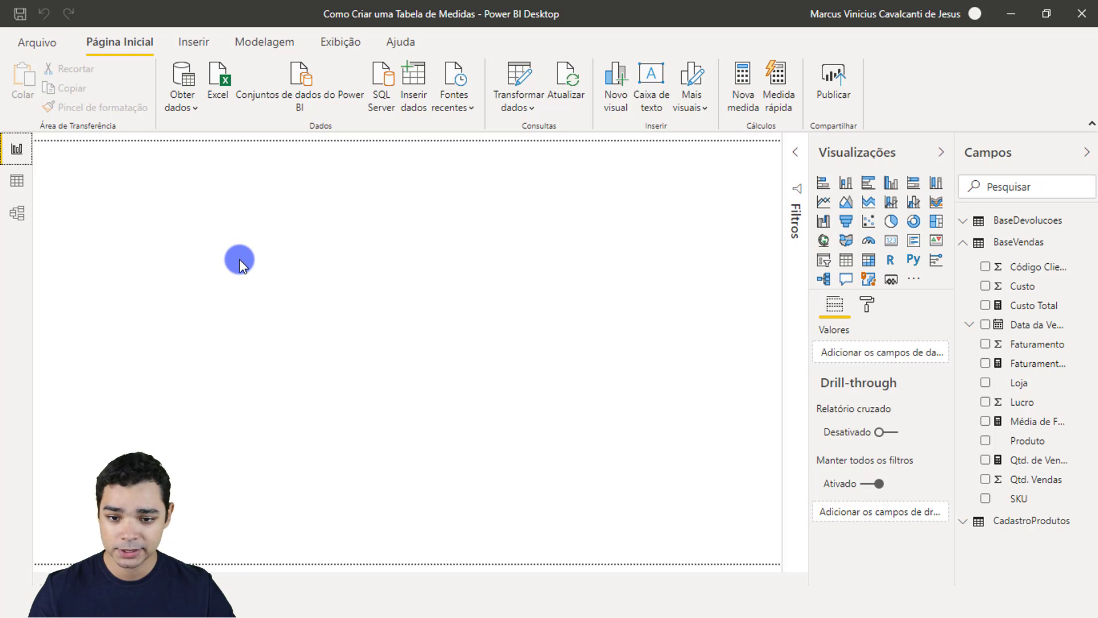
click(890, 243)
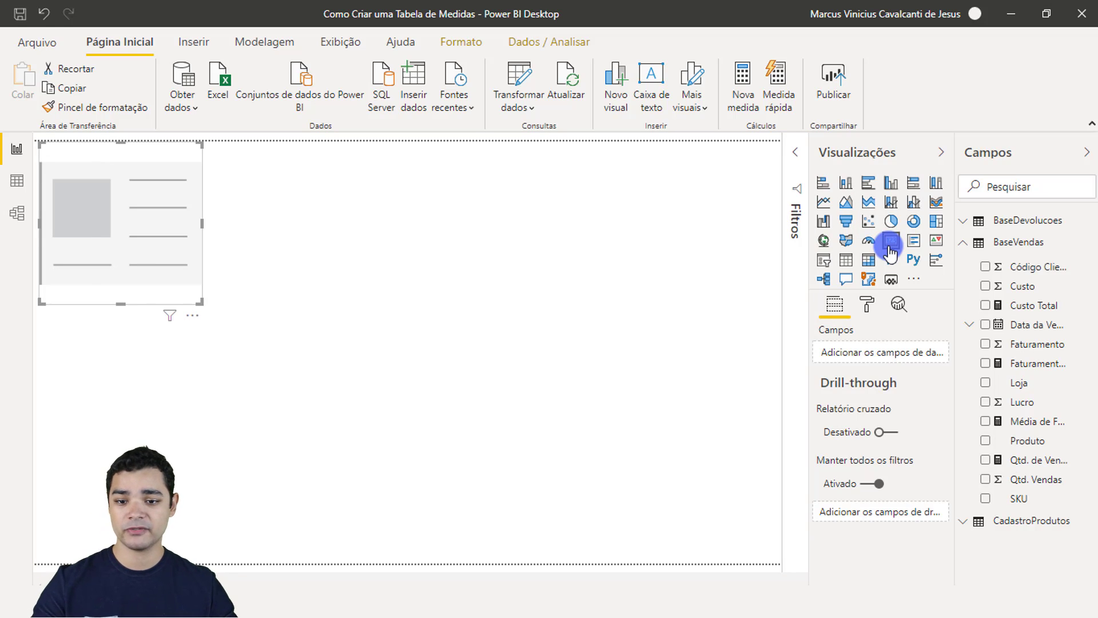
drag(124, 196, 136, 220)
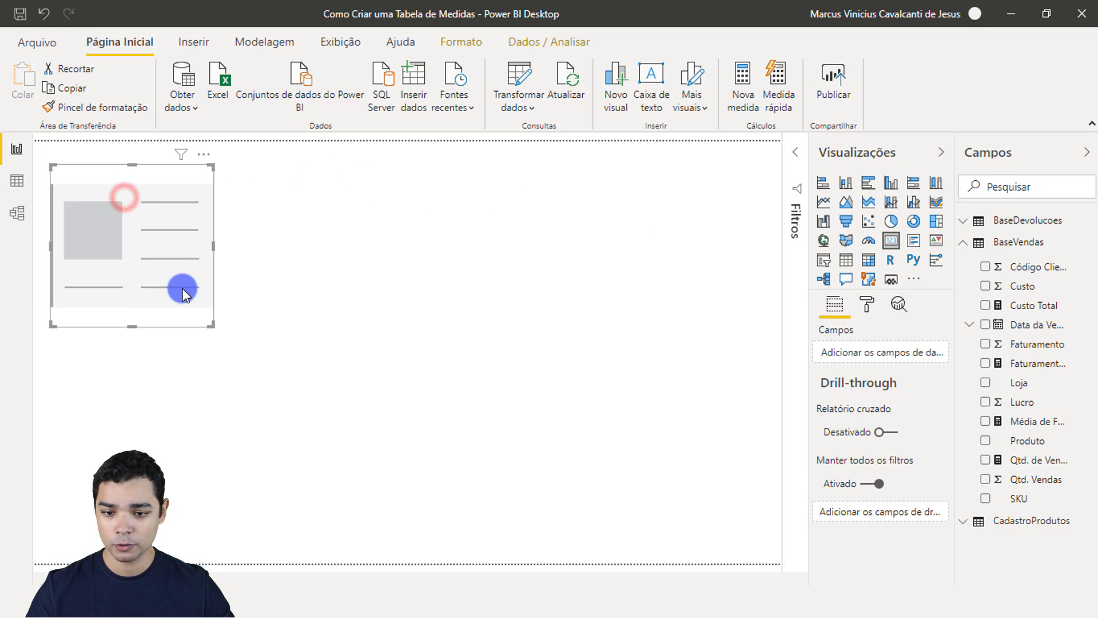
drag(211, 324, 256, 269)
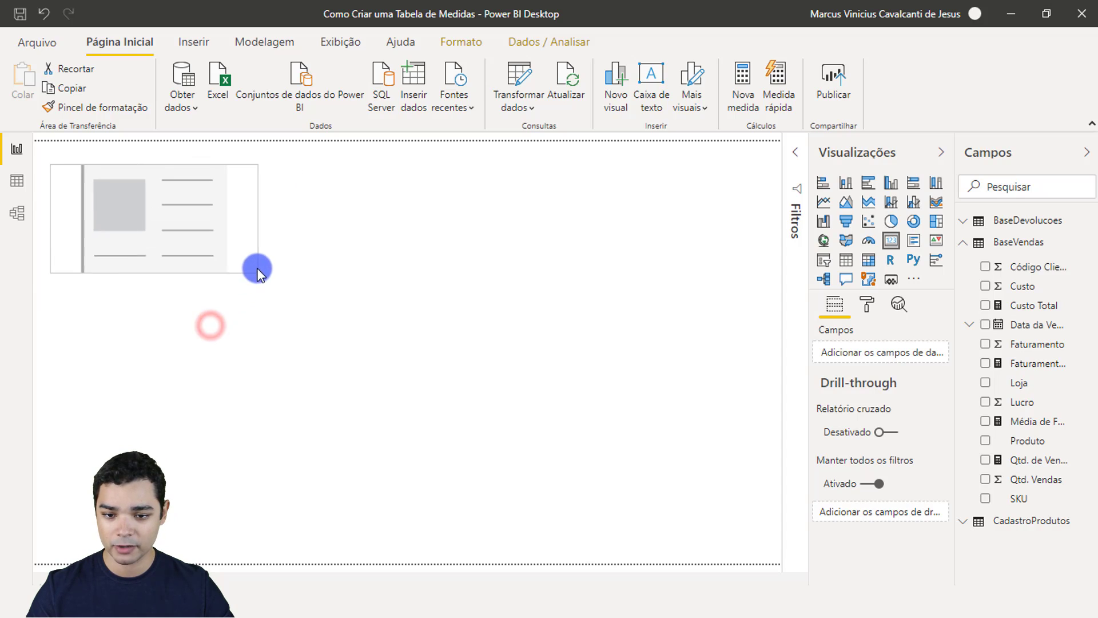
click(152, 247)
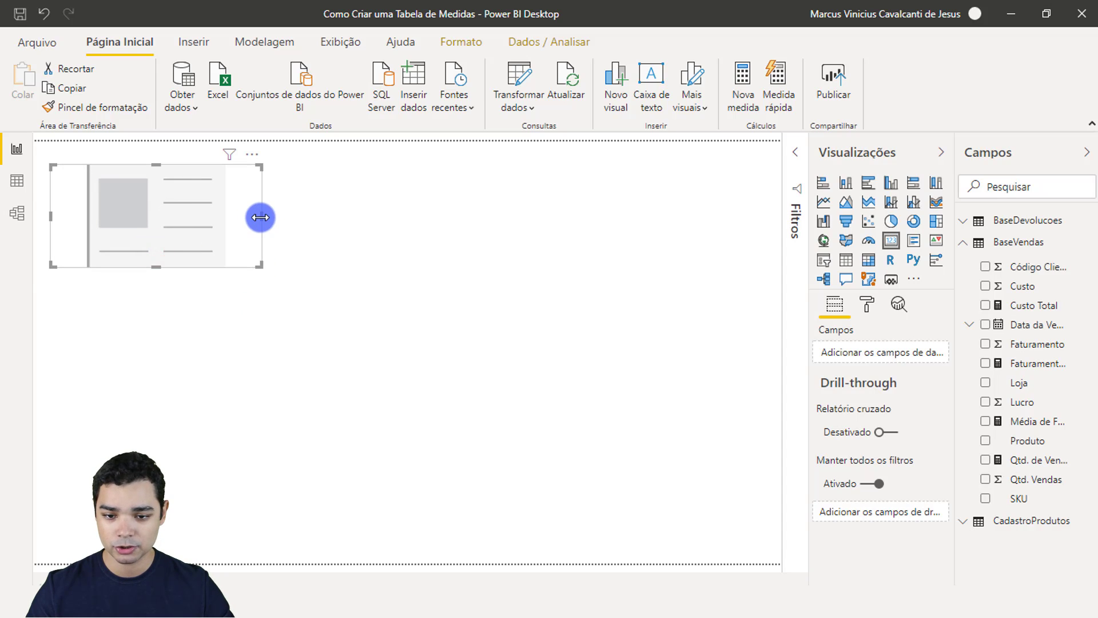
drag(260, 217, 154, 232)
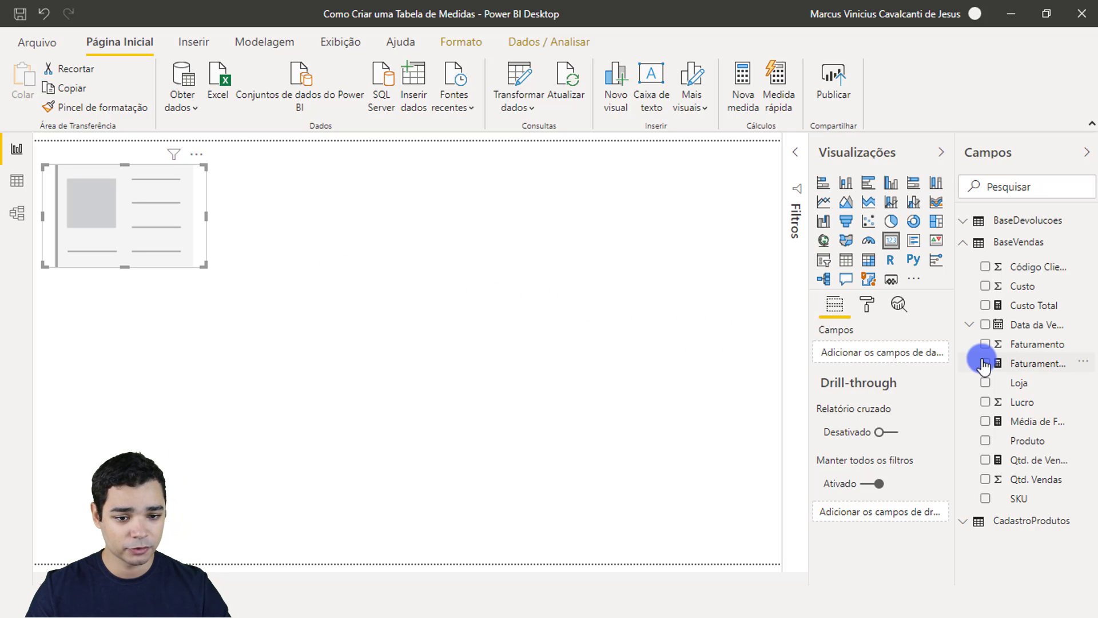
click(1041, 363)
drag(1041, 366, 880, 357)
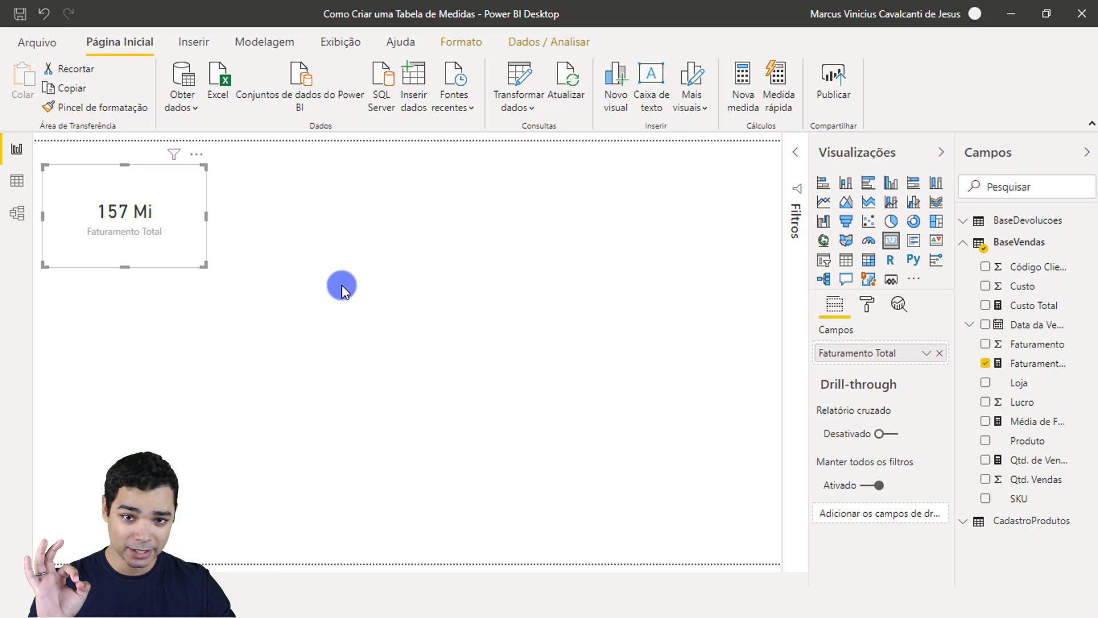
Add a second card beside the Faturamento Total card, showing the Custo Total measure.
click(433, 225)
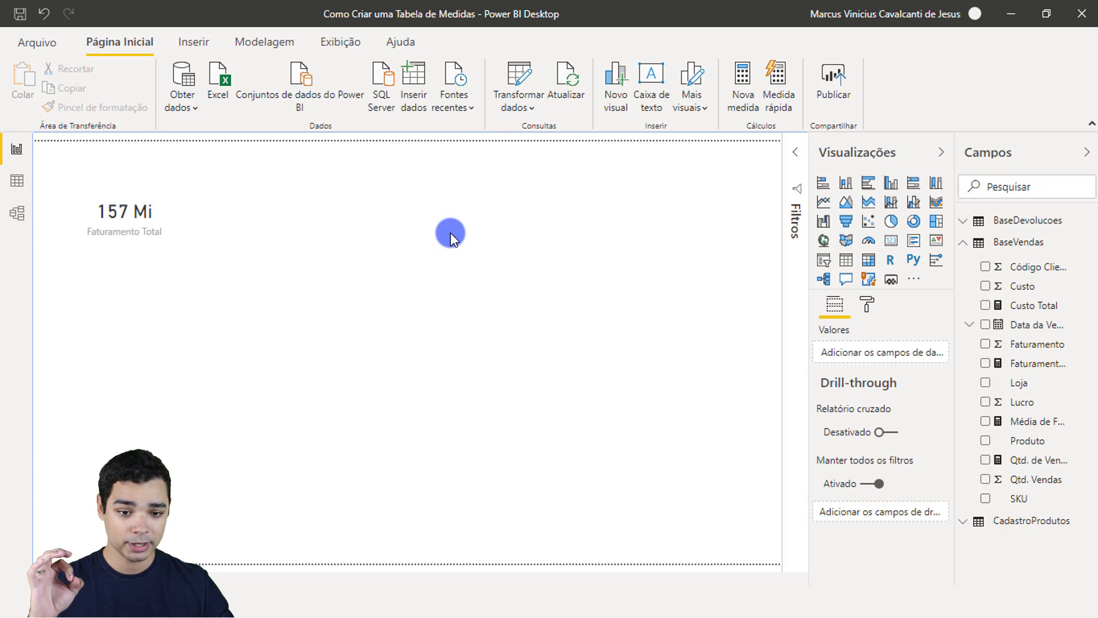
click(891, 247)
drag(149, 369, 279, 228)
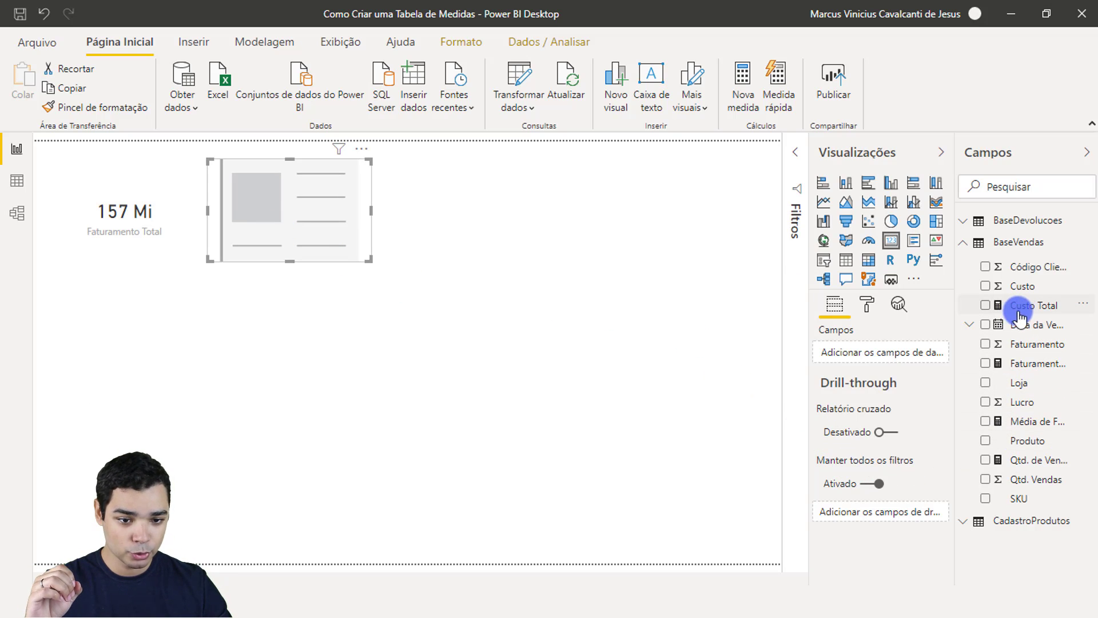
drag(1033, 317, 890, 361)
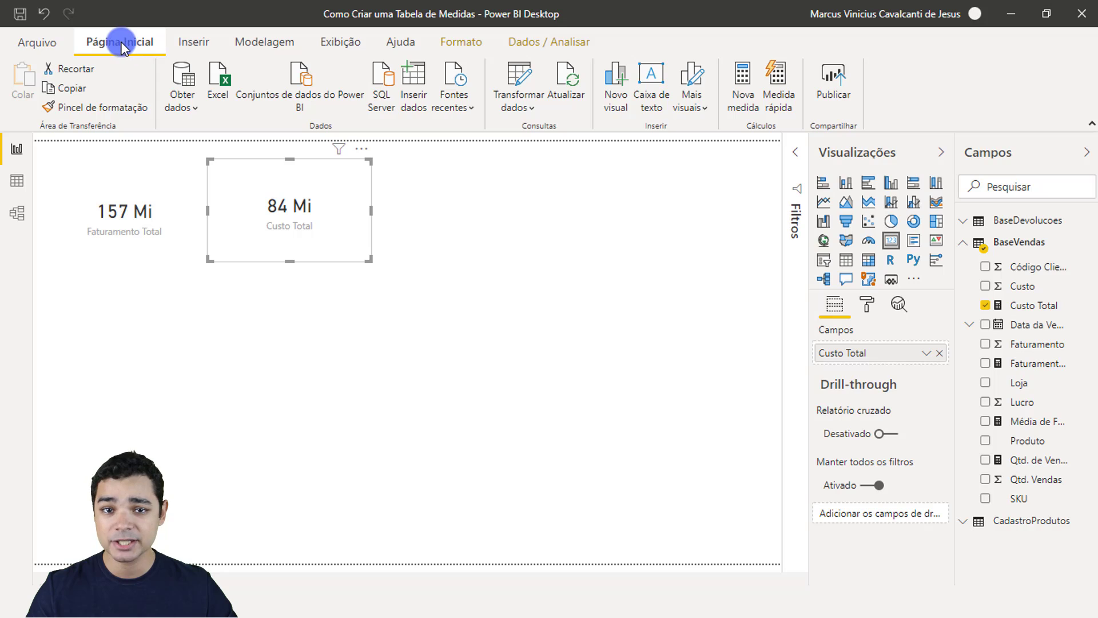
Create an empty manually entered table named _Medidas and load it into the model.
click(421, 111)
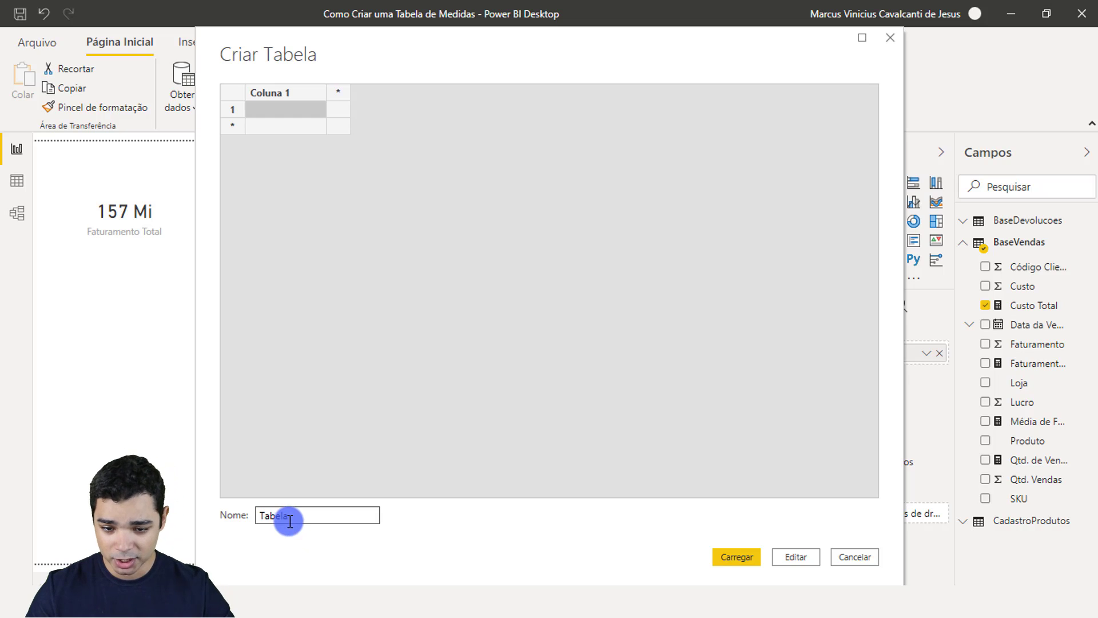
drag(304, 517, 254, 522)
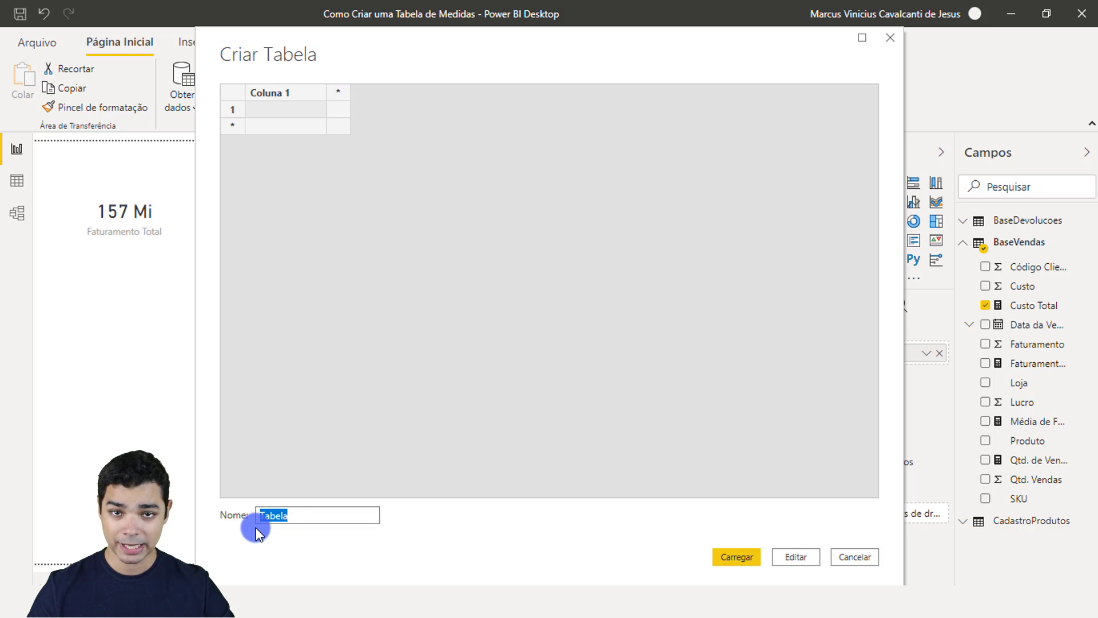
key(BackSpace)
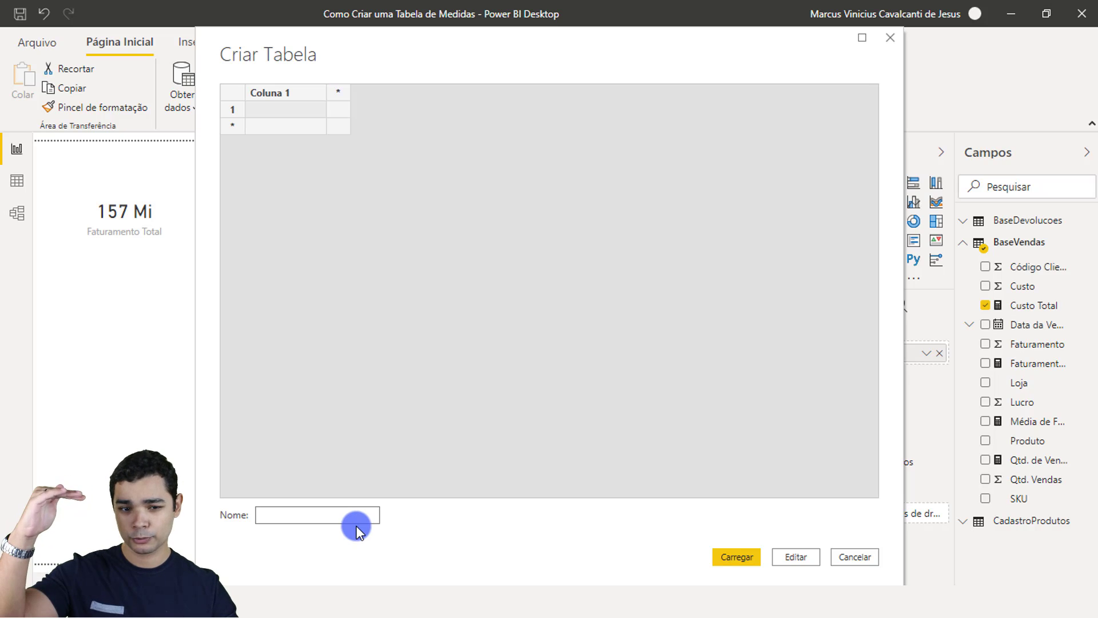
text(_)
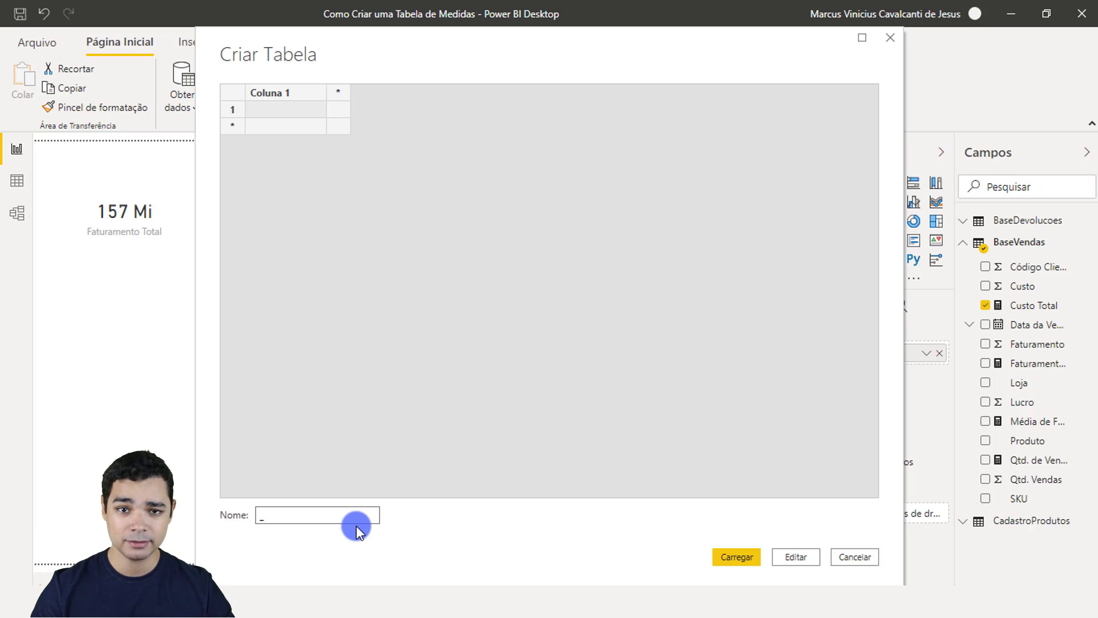
text(mE)
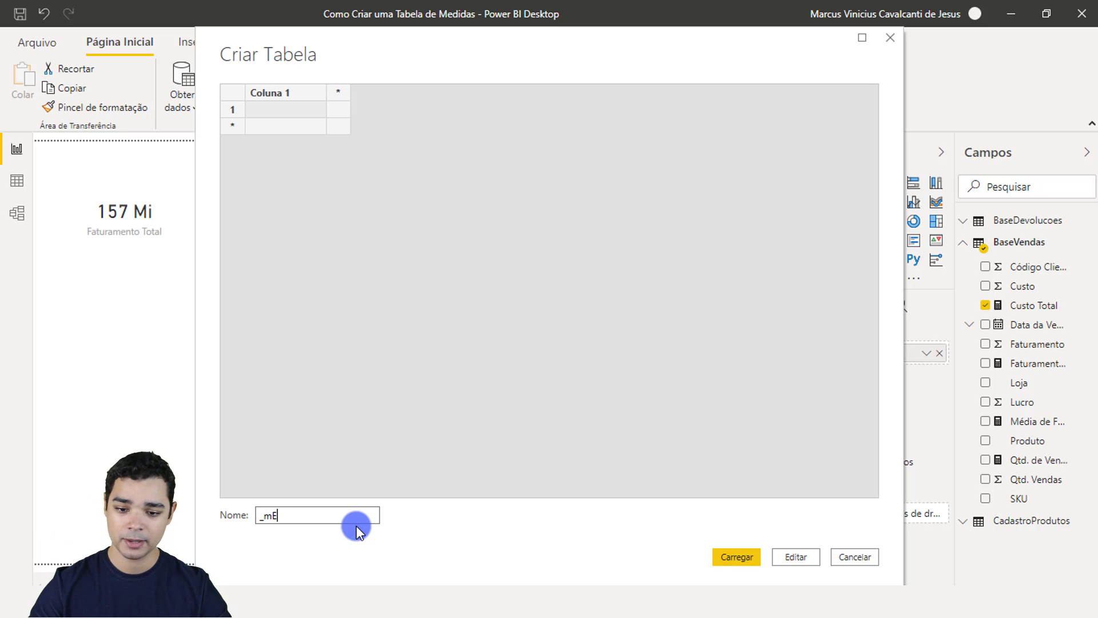
key(BackSpace)
key(BackSpace)
text(Medidas)
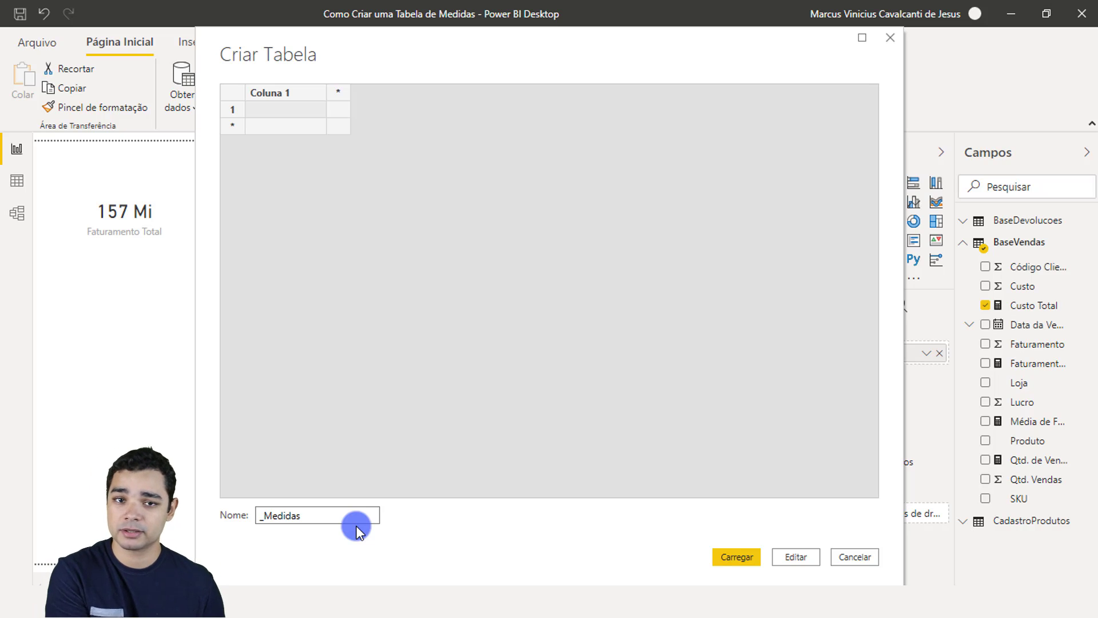
click(742, 558)
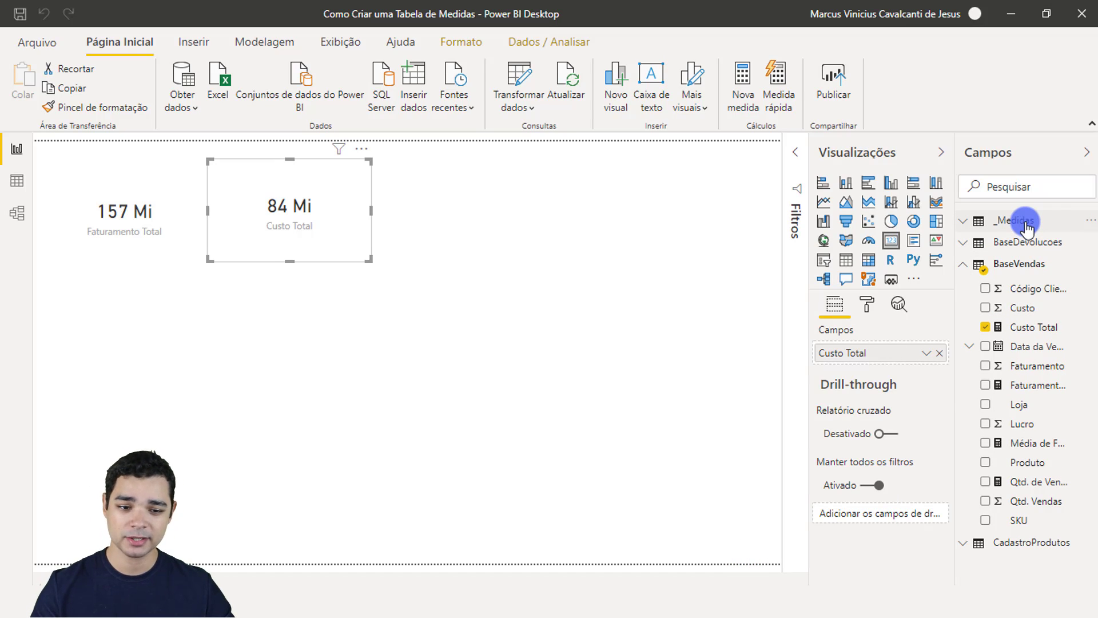
Create a new measure in the _Medidas table and name it Lucro Total.
click(1025, 223)
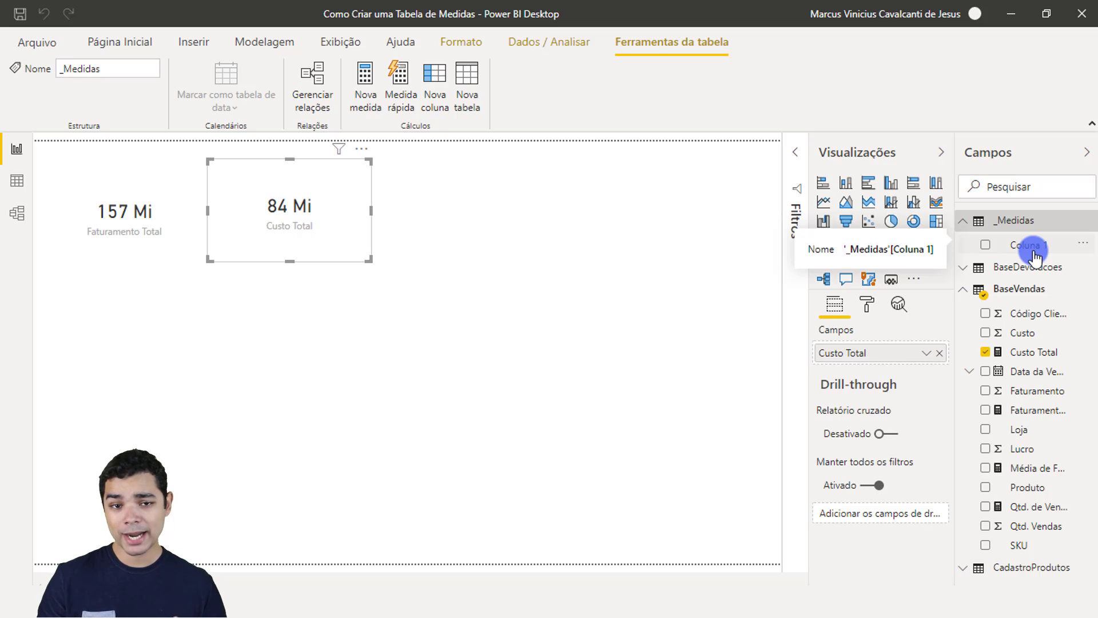
right_click(1028, 222)
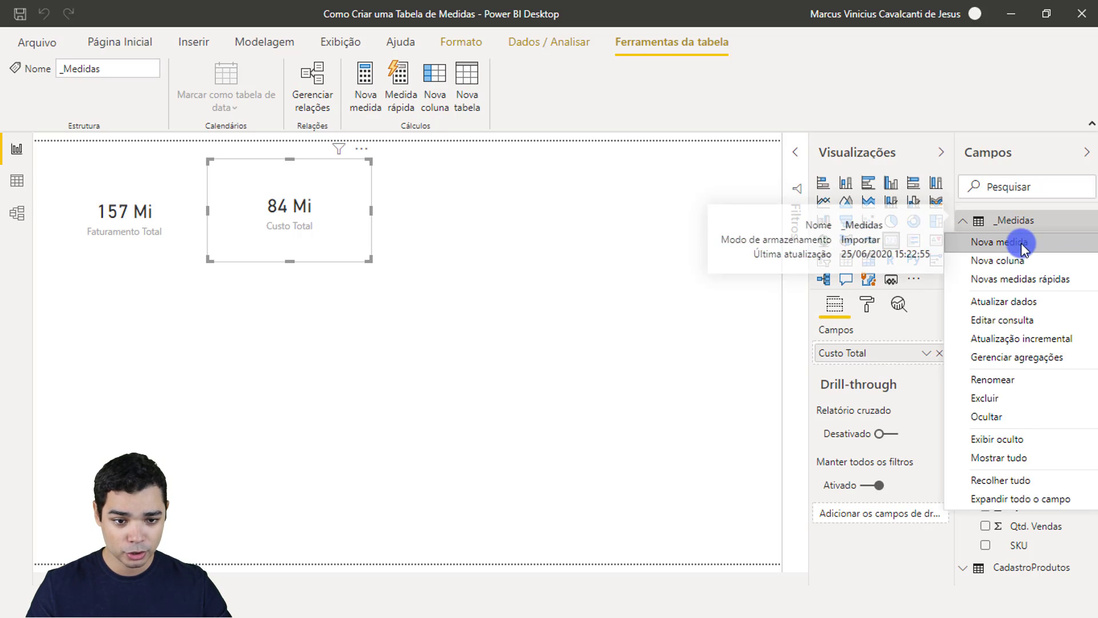
click(1029, 244)
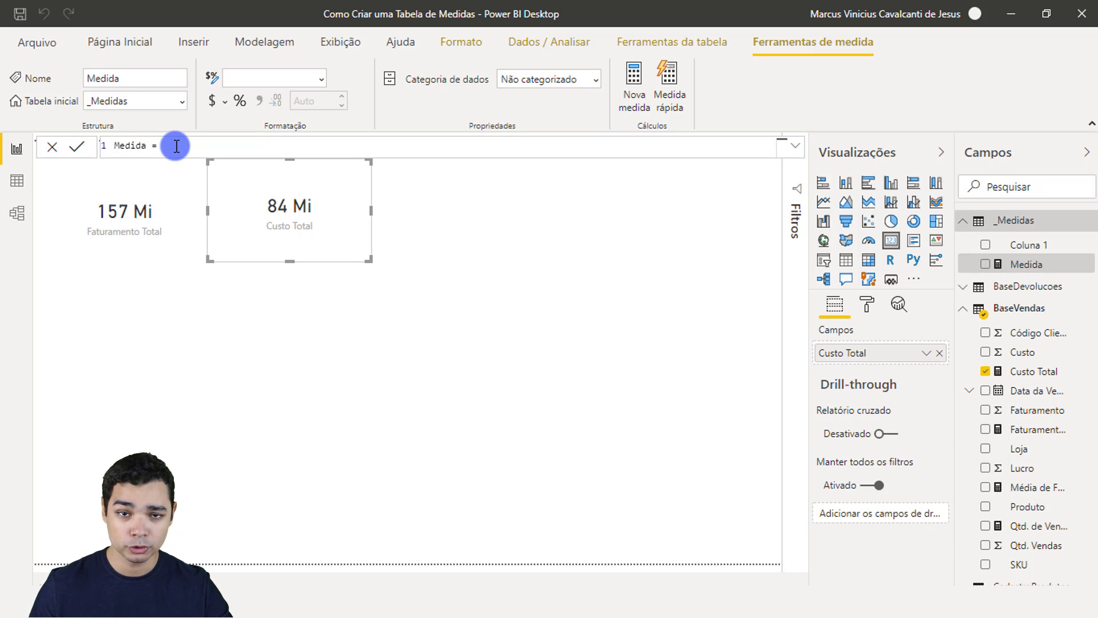
scroll(176, 147, up, 1)
scroll(183, 150, up, 1)
scroll(184, 151, up, 2)
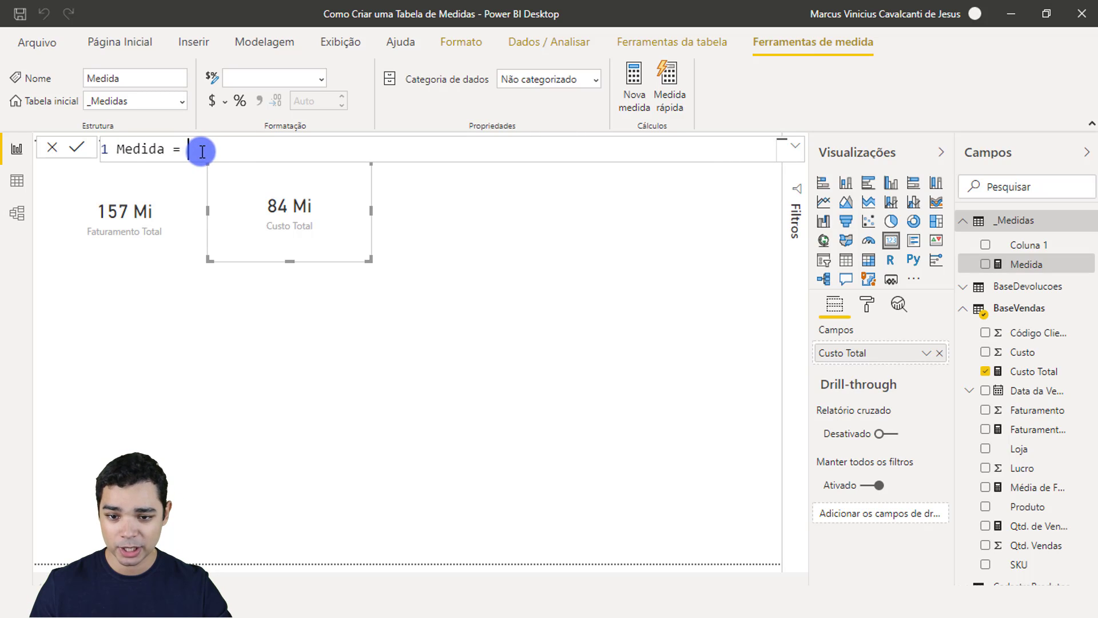
scroll(206, 152, up, 1)
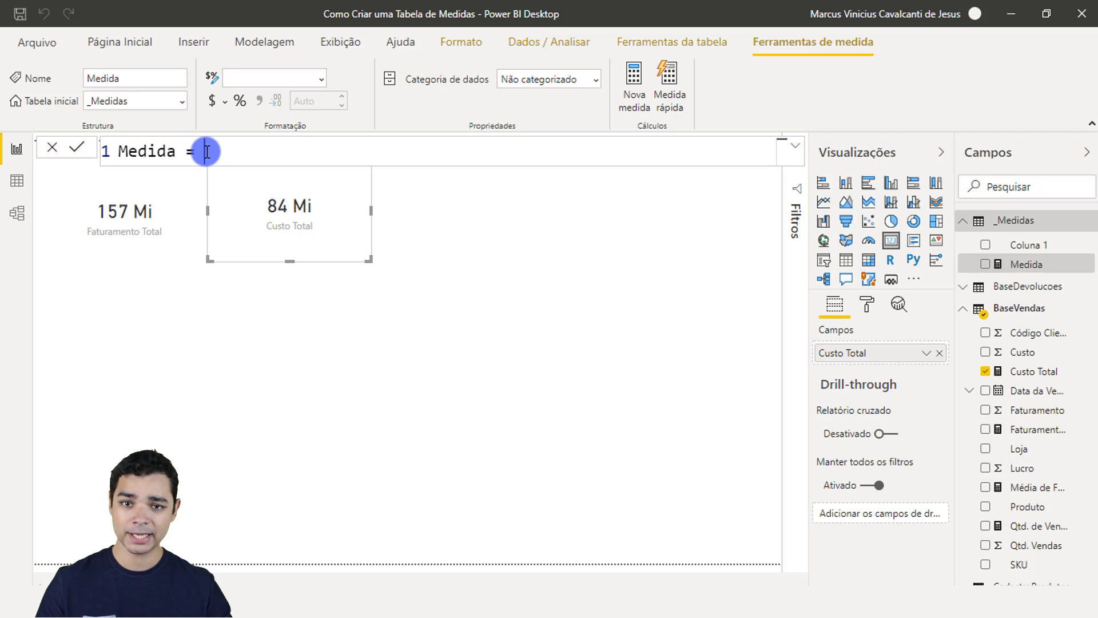
key(BackSpace)
key(BackSpace)
key(BackSpace)
key(BackSpace)
key(BackSpace)
key(BackSpace)
key(BackSpace)
key(BackSpace)
key(BackSpace)
text(Lucro Total = )
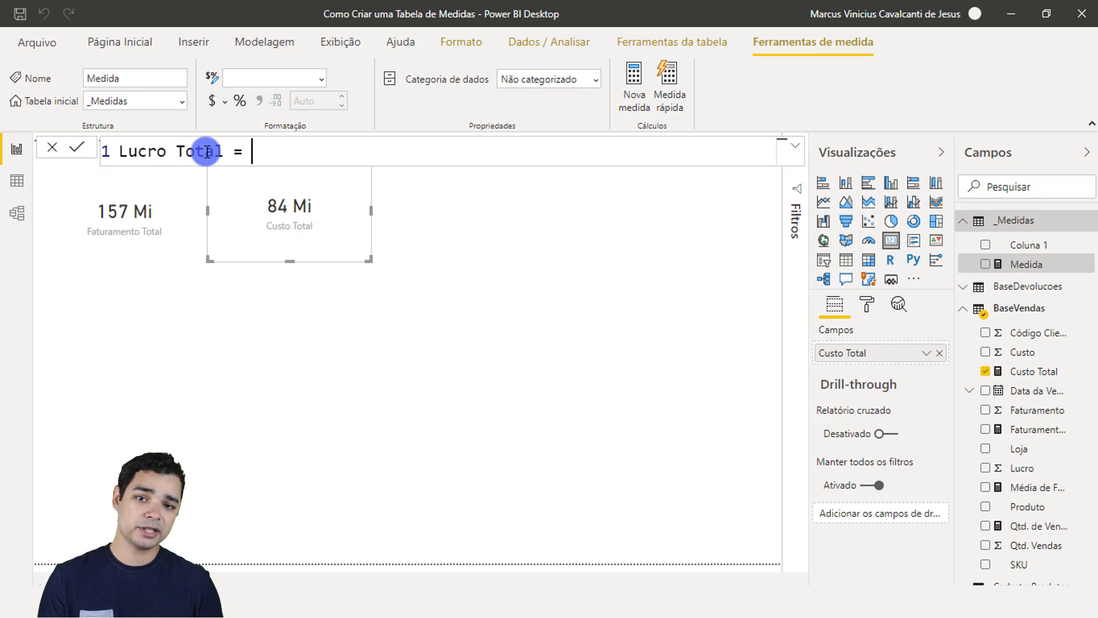
Define the Lucro Total measure as SUM(BaseVendas[Lucro]).
text(S)
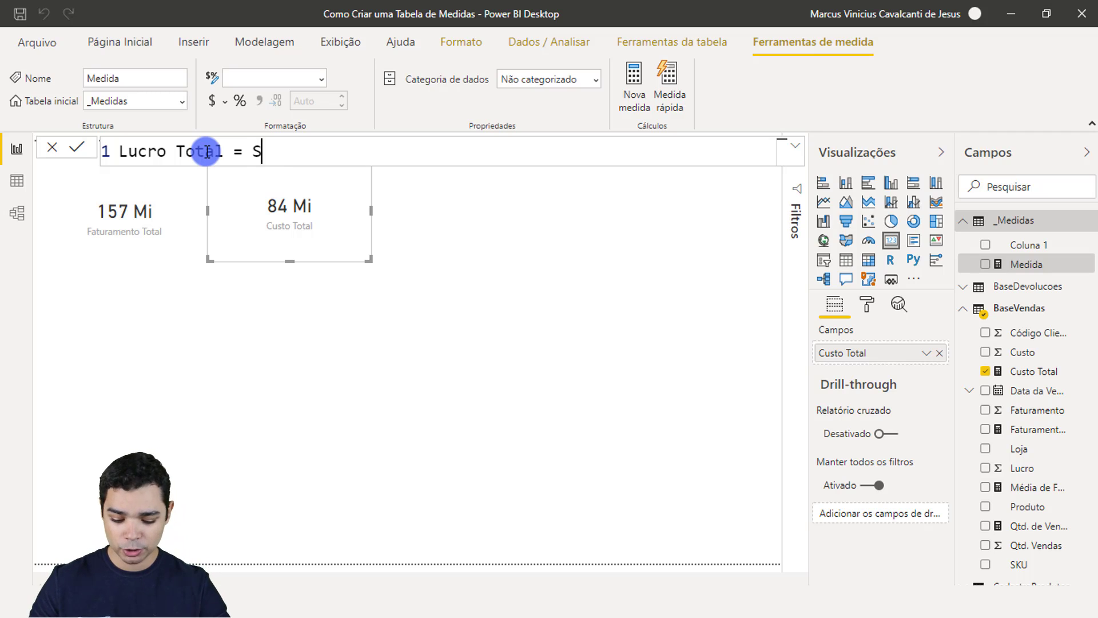
text(UM()
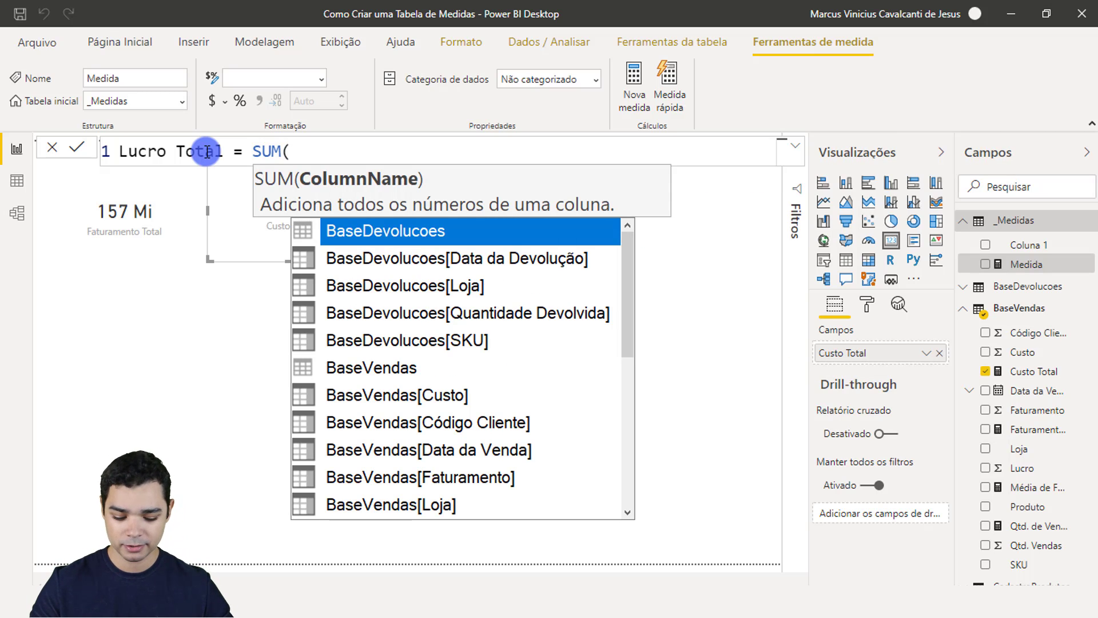
text(BaseVendas[Lucr)
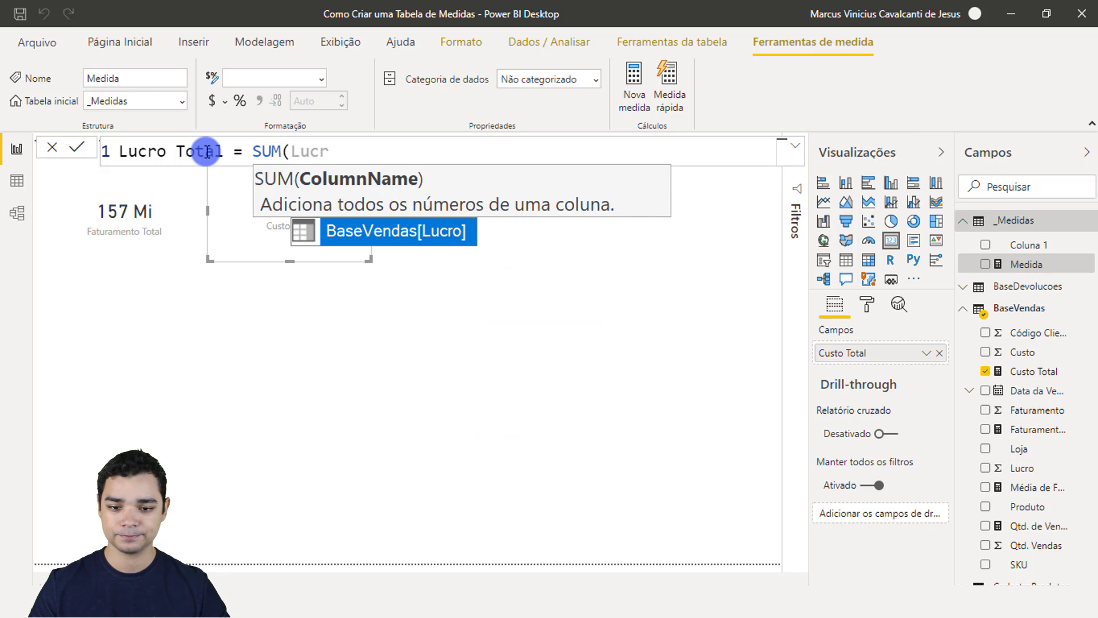
key(Tab)
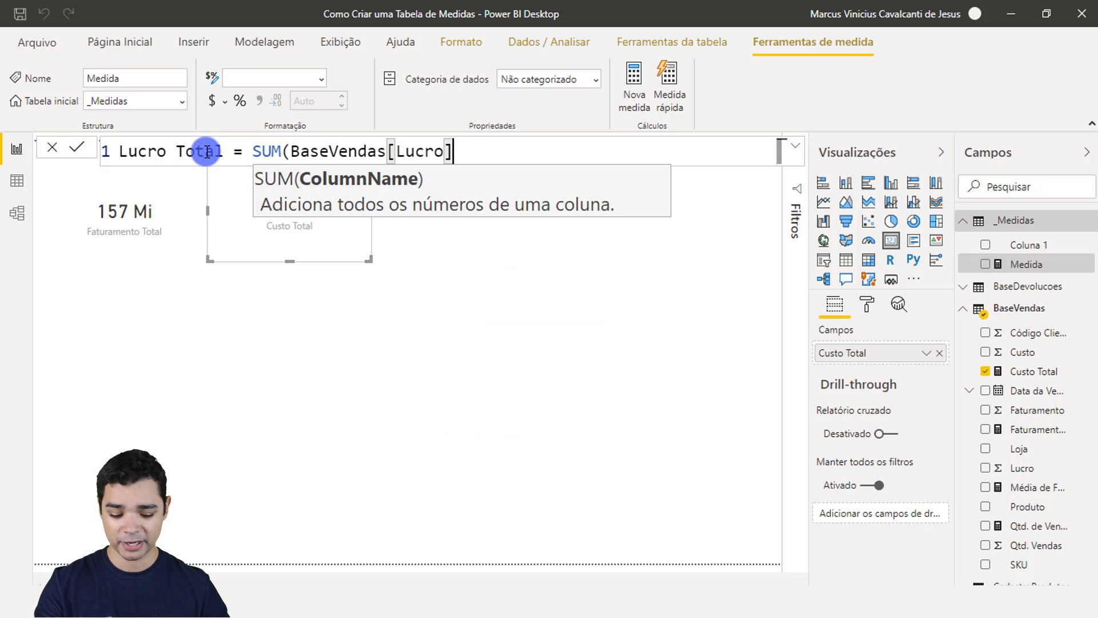
text())
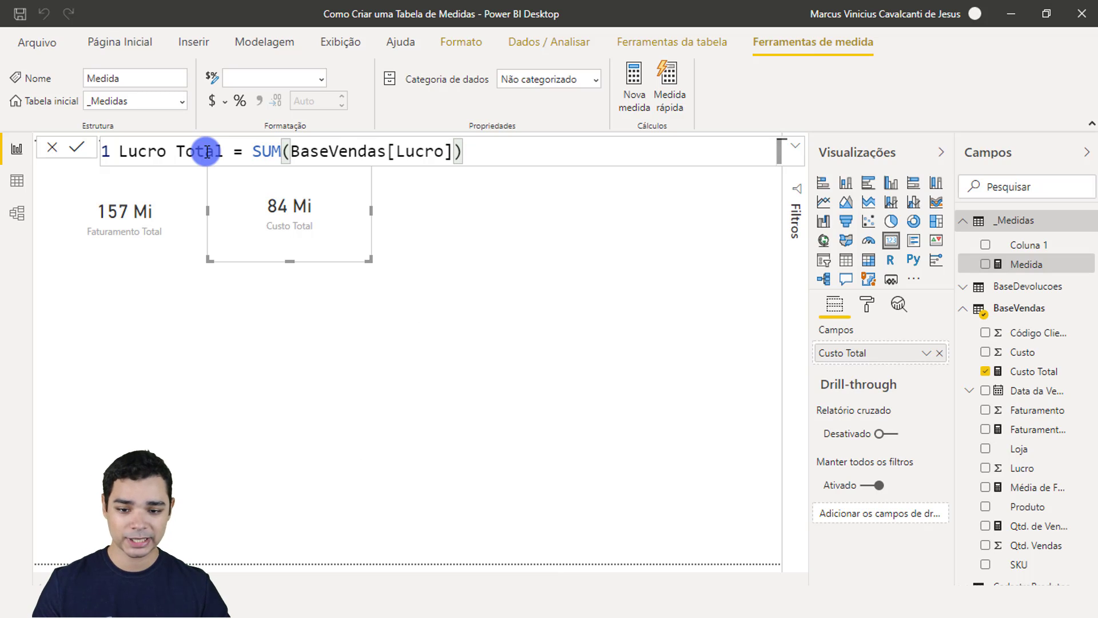
key(Return)
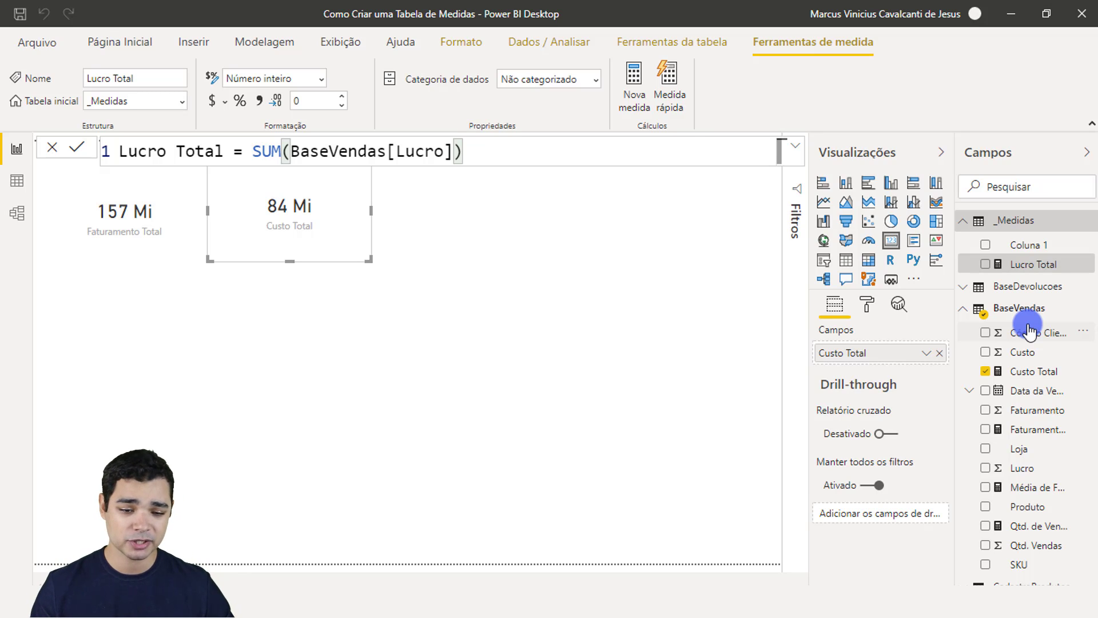
Delete the empty column Coluna 1 from the _Medidas table.
right_click(1035, 249)
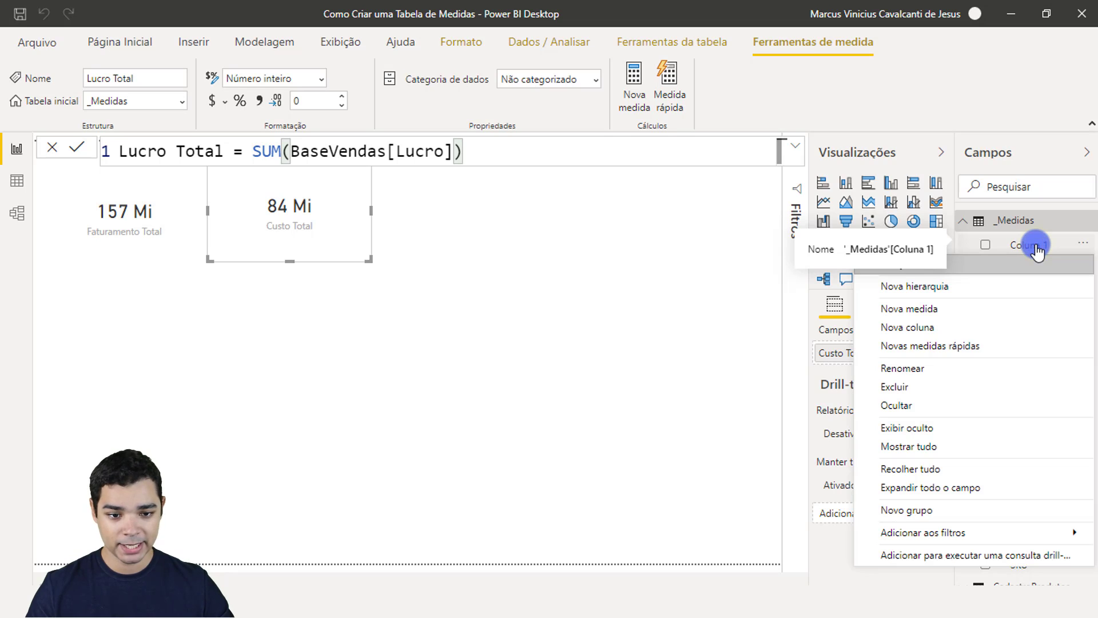
click(944, 389)
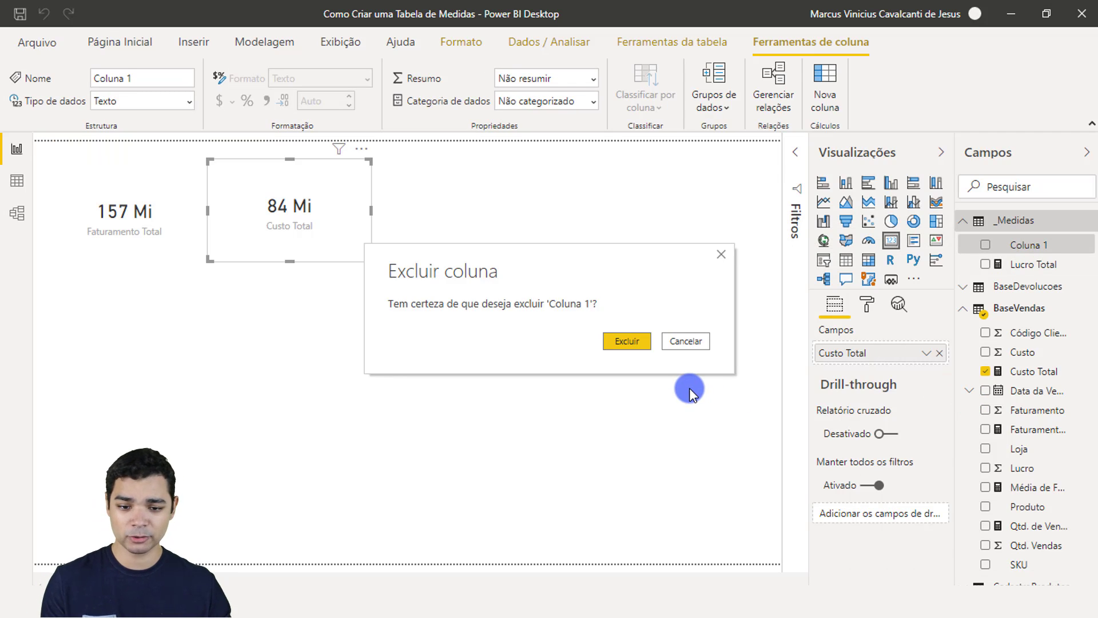
click(637, 339)
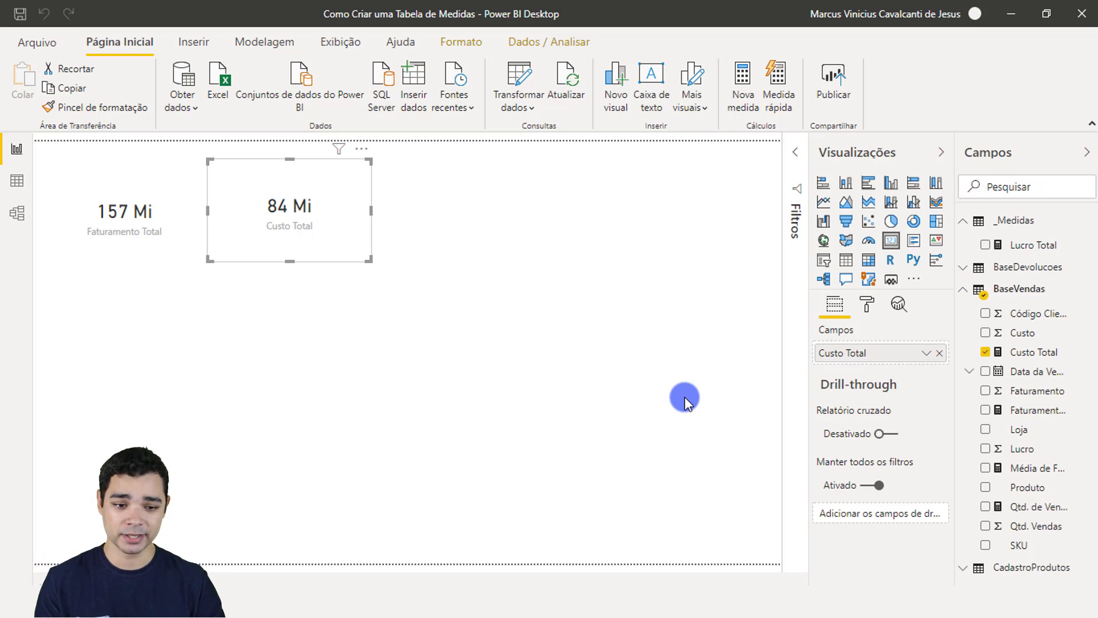
Refresh the field list by hiding and reshowing it, and expand the _Medidas table.
click(1084, 158)
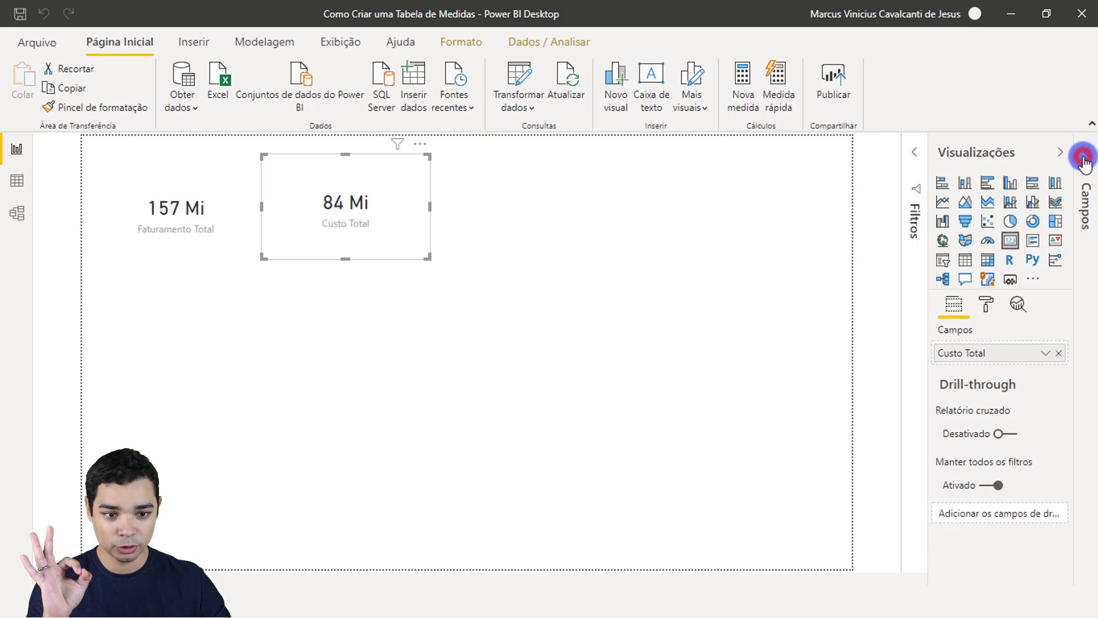
click(1085, 163)
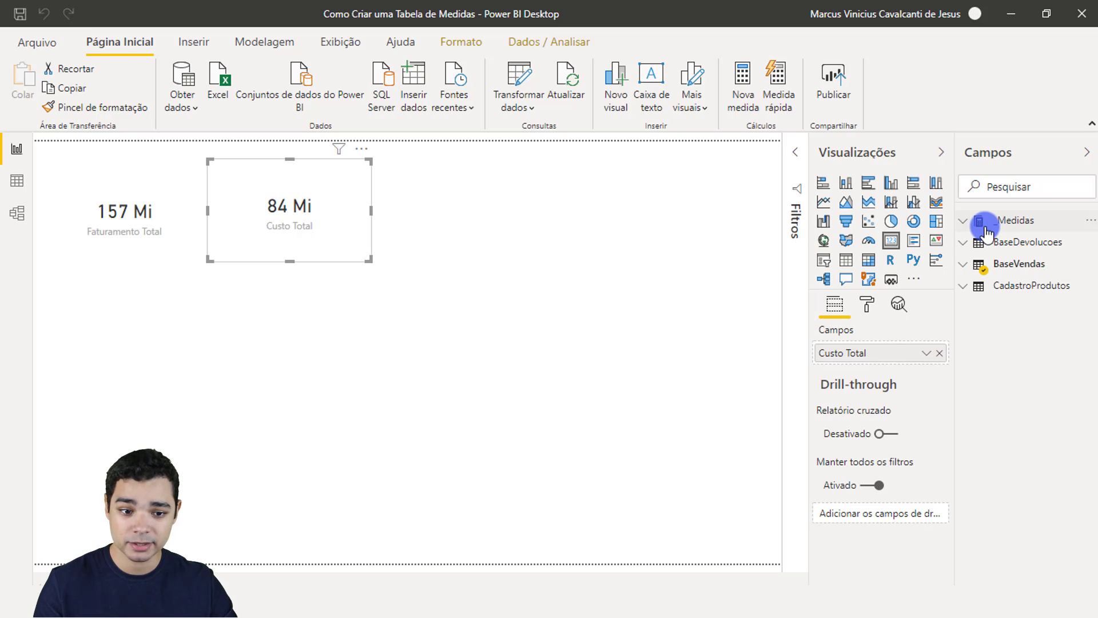
click(988, 228)
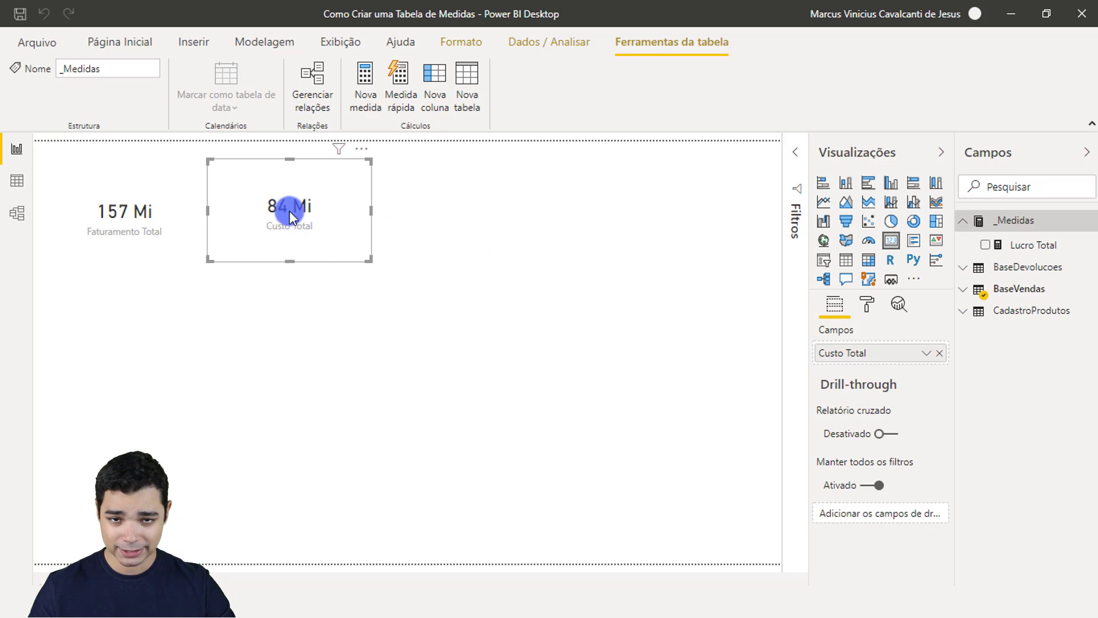
Add a third card beside the Custo Total card, showing the Lucro Total measure.
click(455, 206)
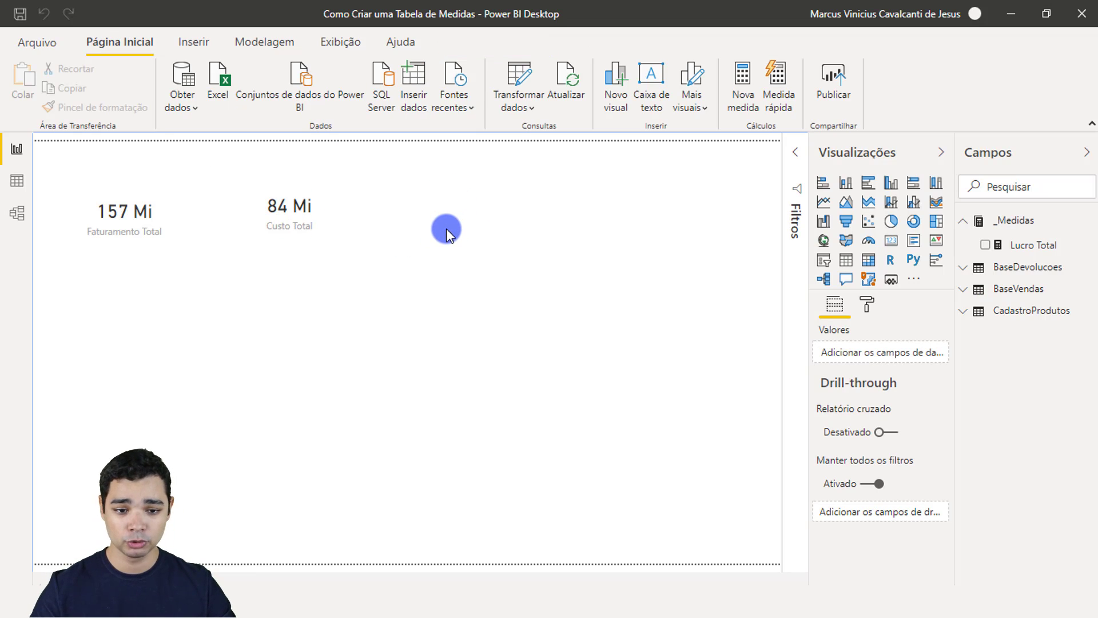
click(894, 243)
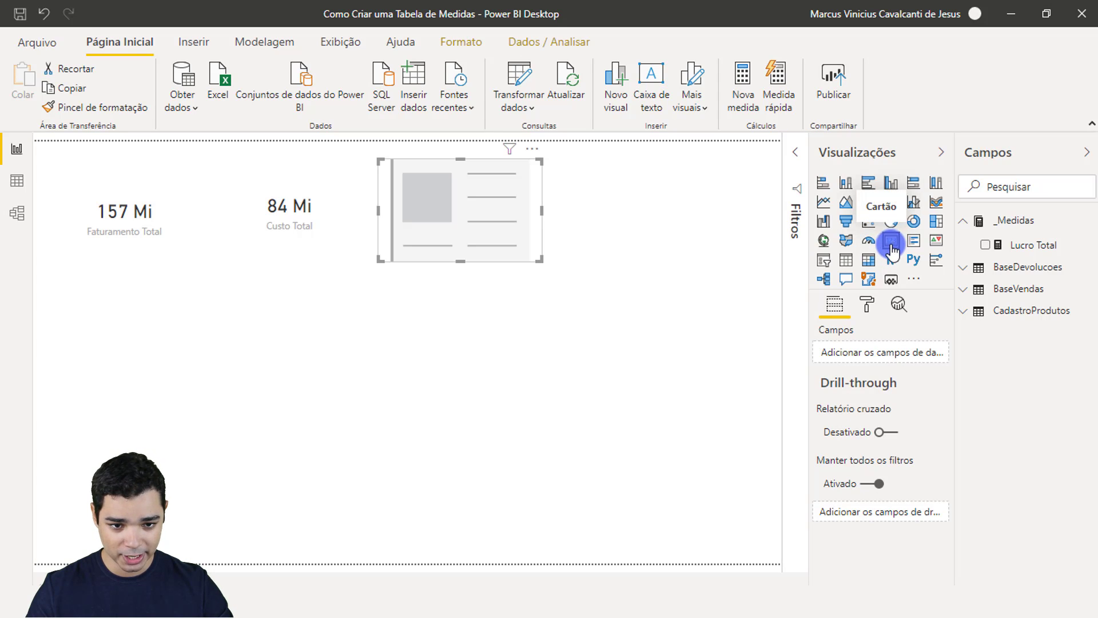
drag(452, 216, 455, 225)
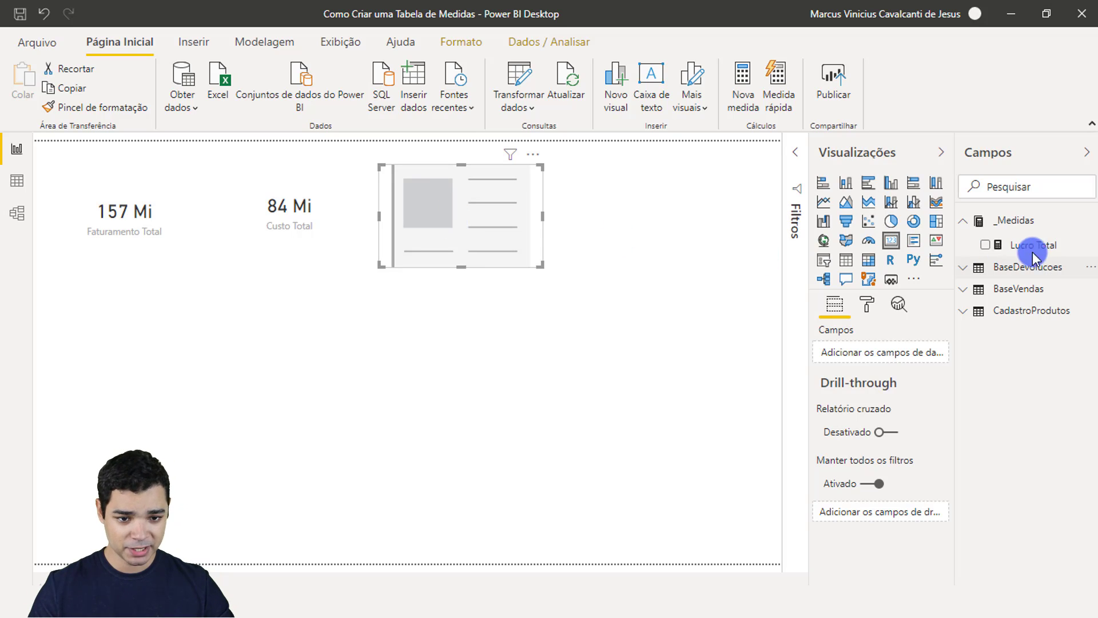
drag(1037, 245, 875, 355)
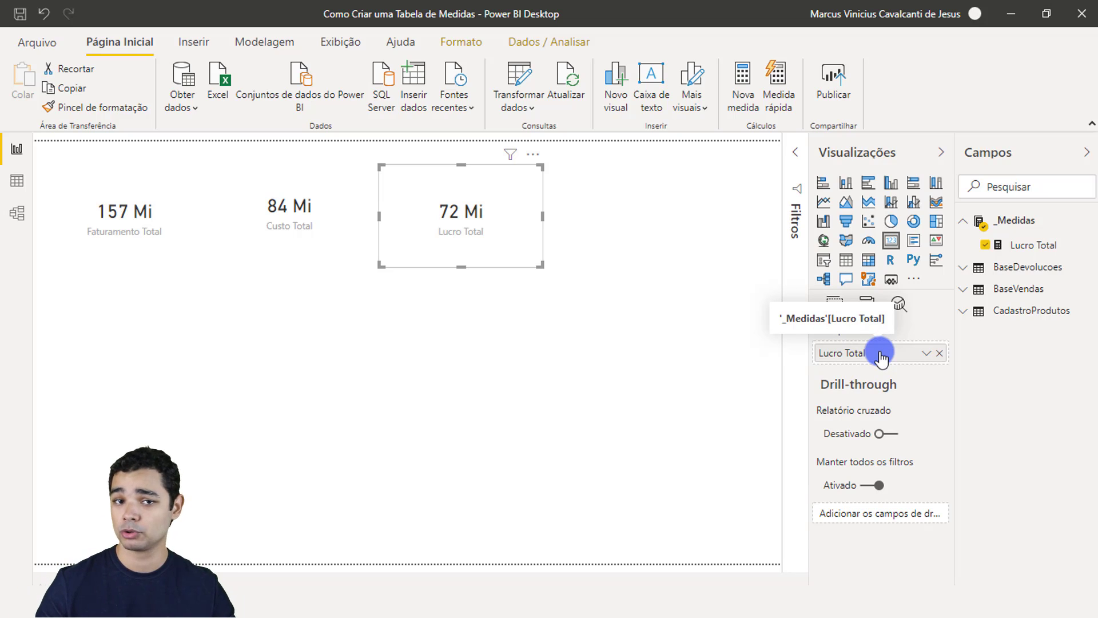
Create another measure in the _Medidas table and name it % de Margem.
right_click(1024, 226)
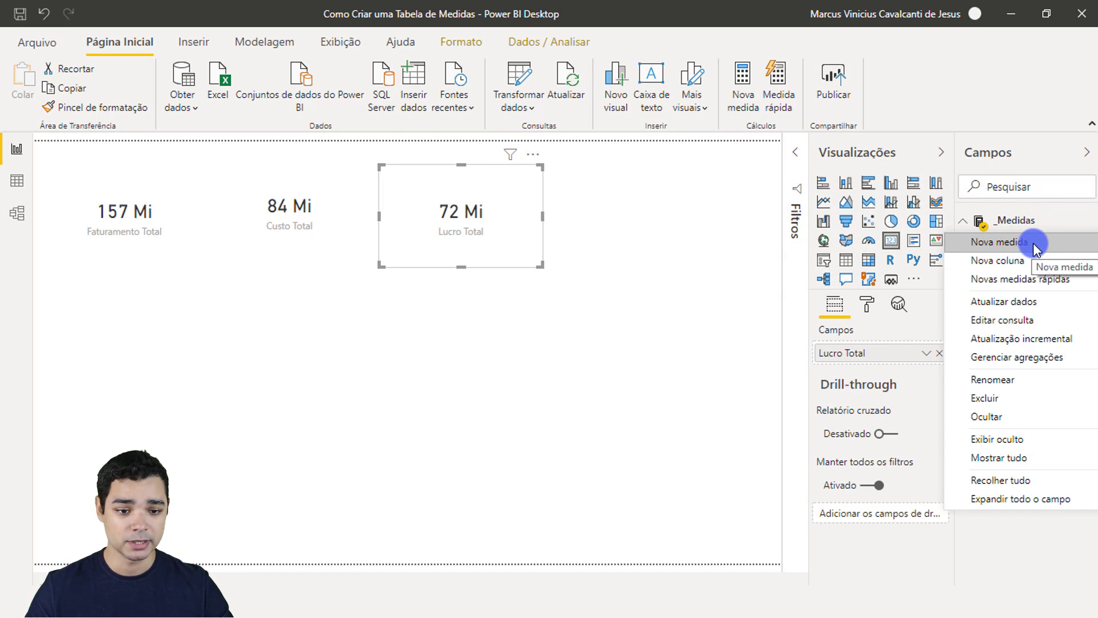
click(1036, 250)
drag(214, 154, 120, 153)
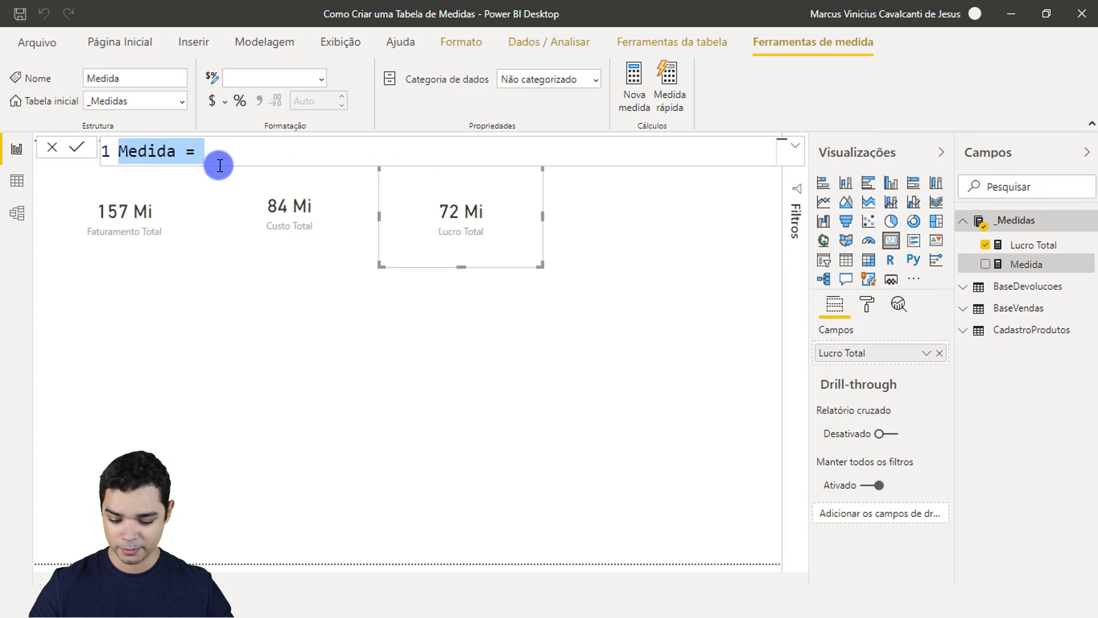
text(%)
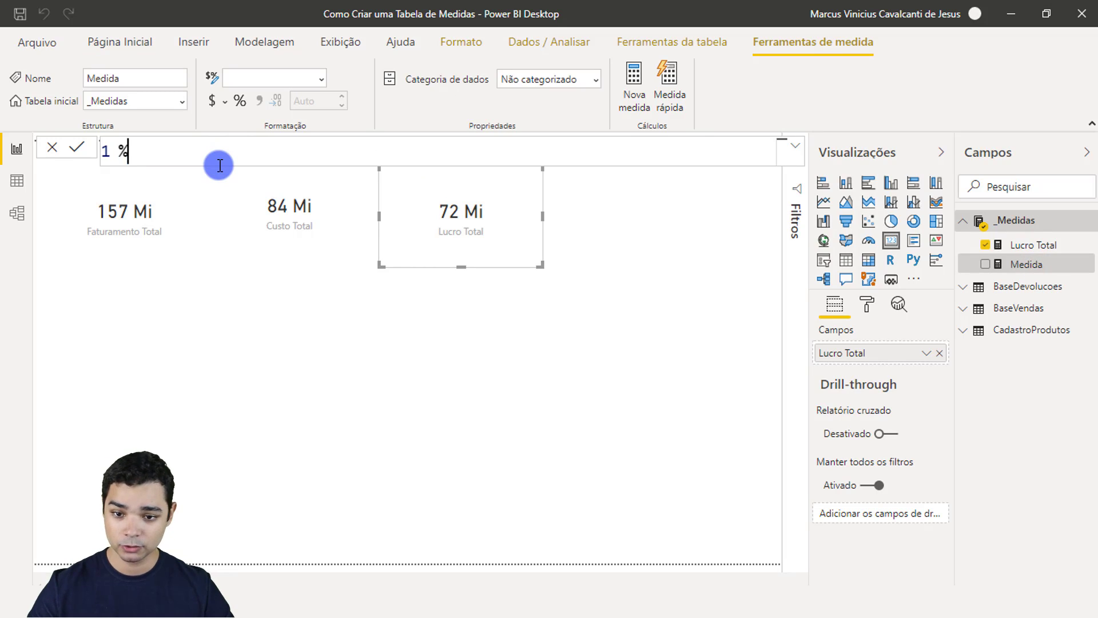
text( de Margem =)
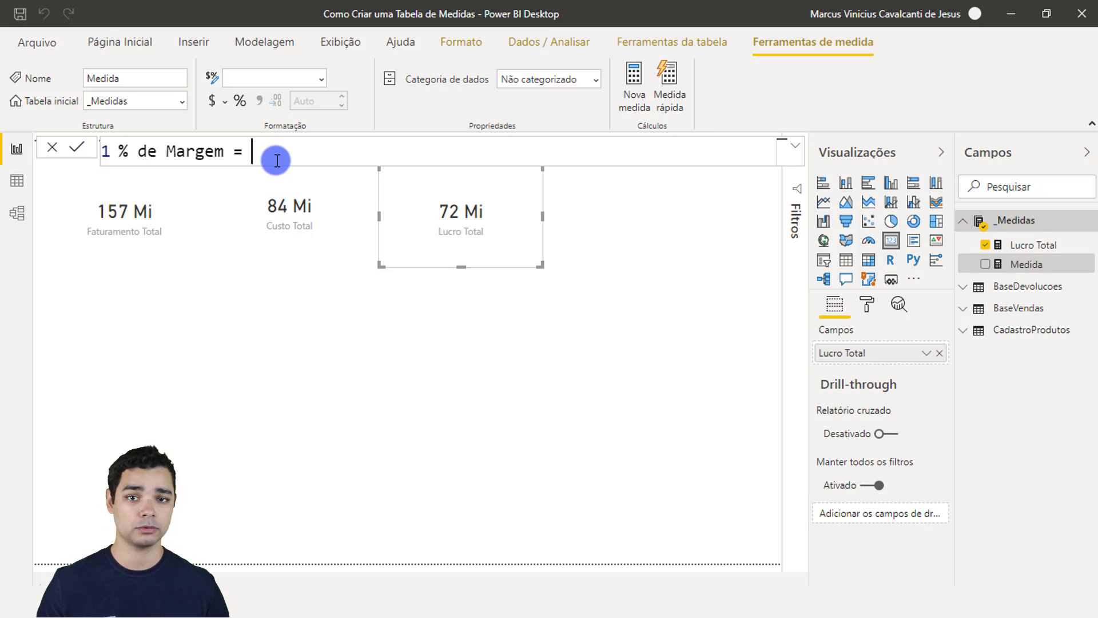
Define the % de Margem measure as [Lucro Total]/[Faturamento Total] and commit the formula.
text(luc)
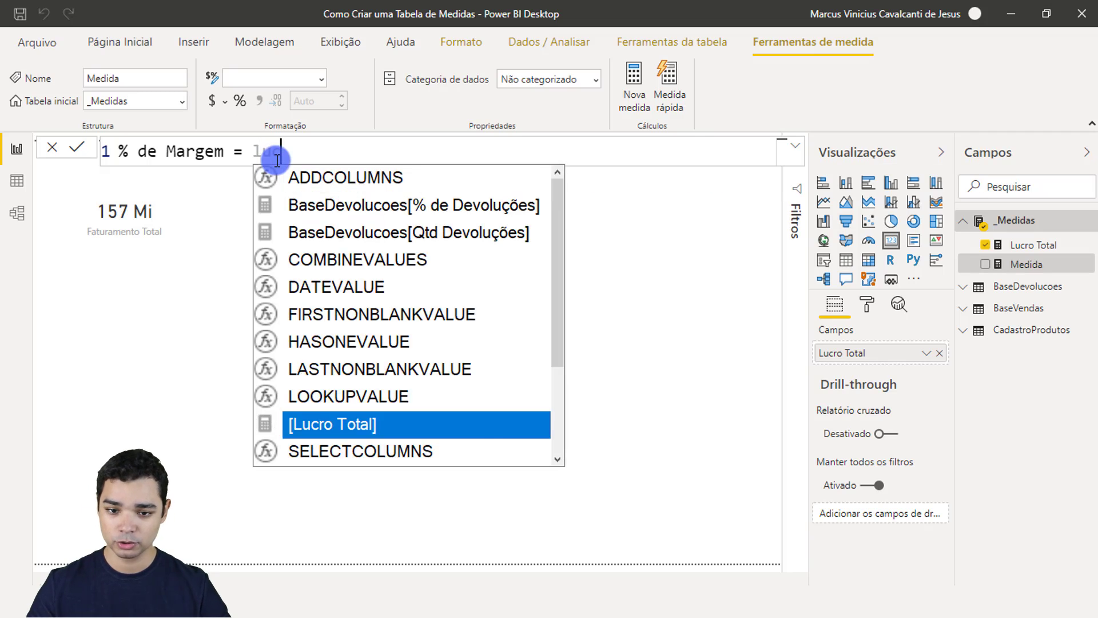
text(r)
key(Tab)
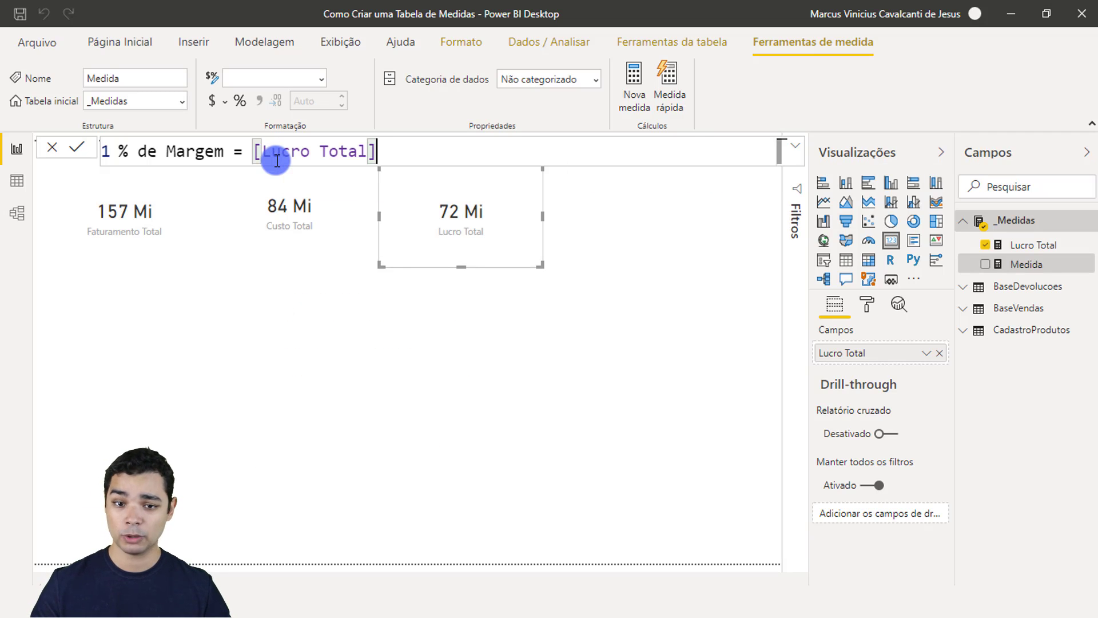
text(/fa)
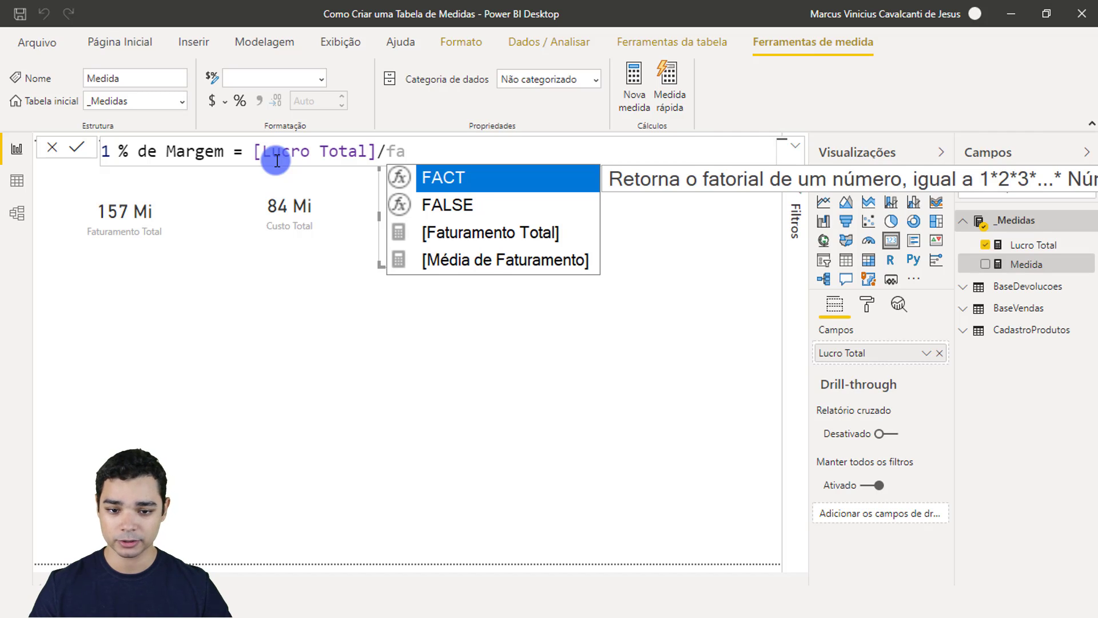
key(Down)
key(Down)
key(Tab)
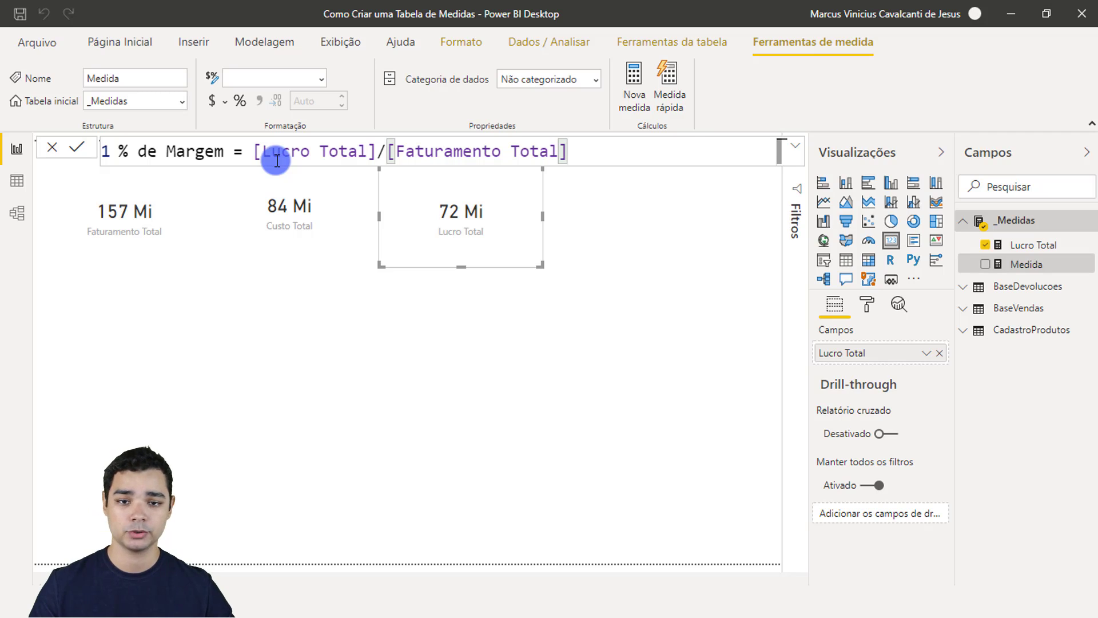
click(485, 204)
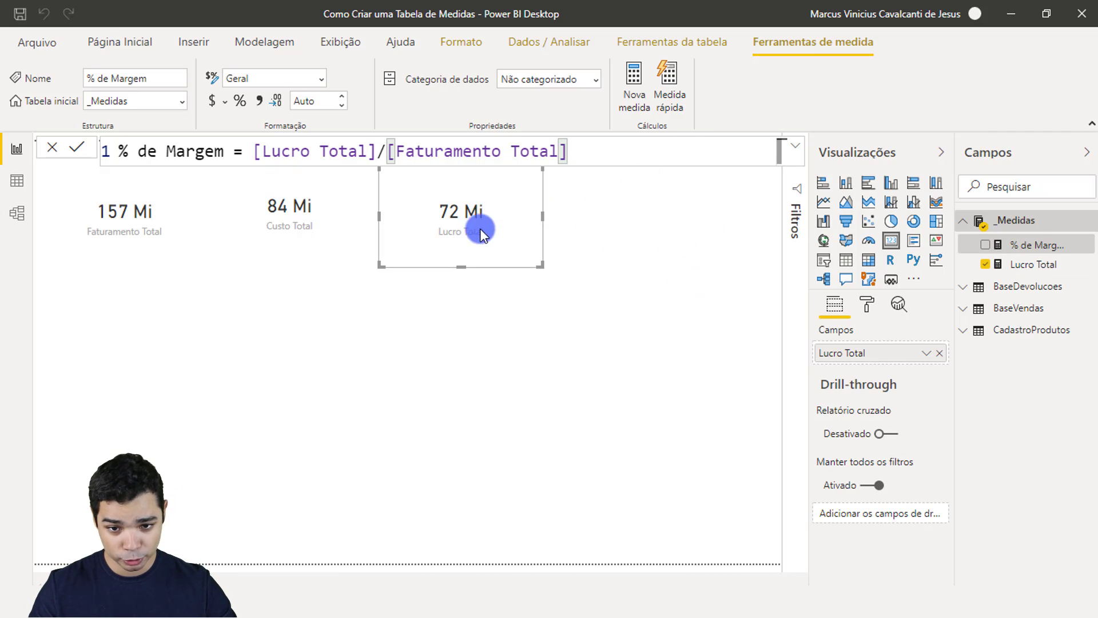
Add a fourth card beside the Lucro Total card, showing the % de Margem measure.
click(650, 231)
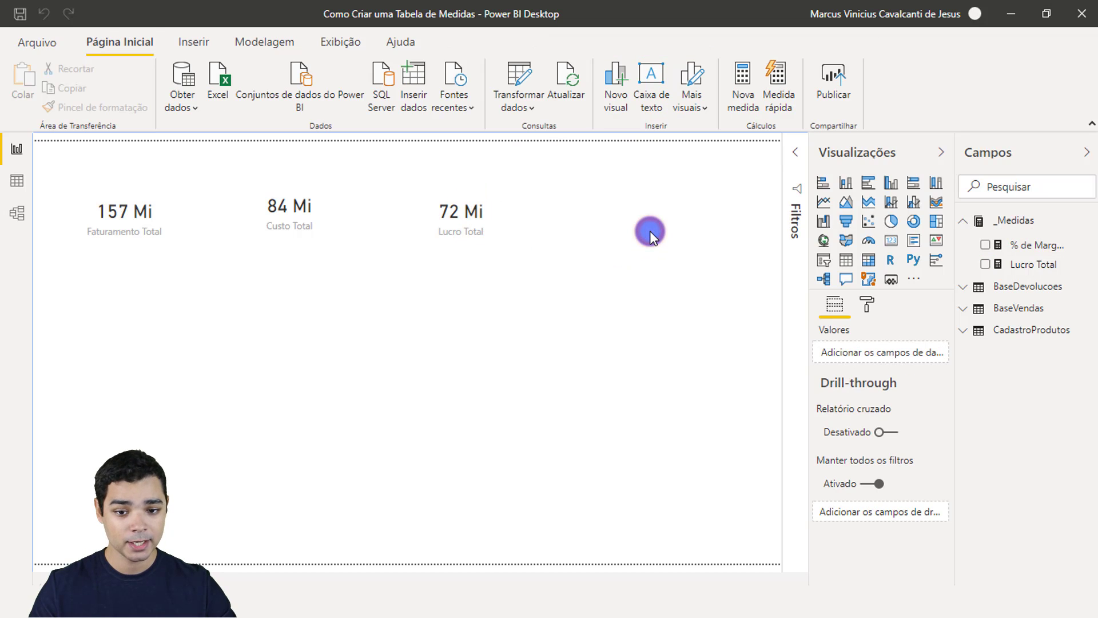
click(888, 245)
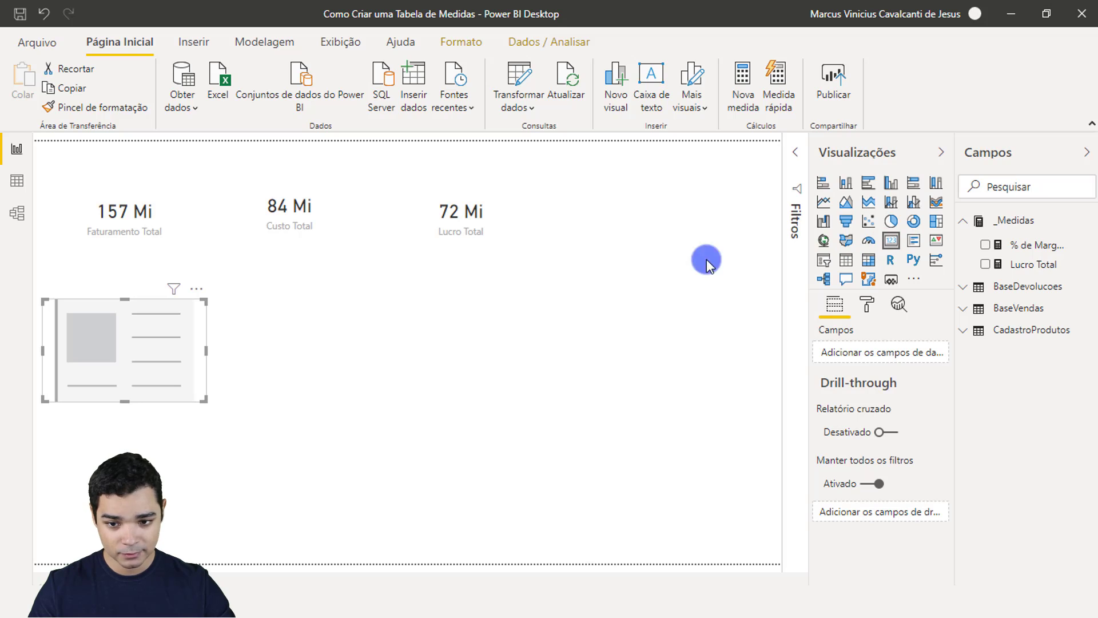
drag(159, 345, 695, 213)
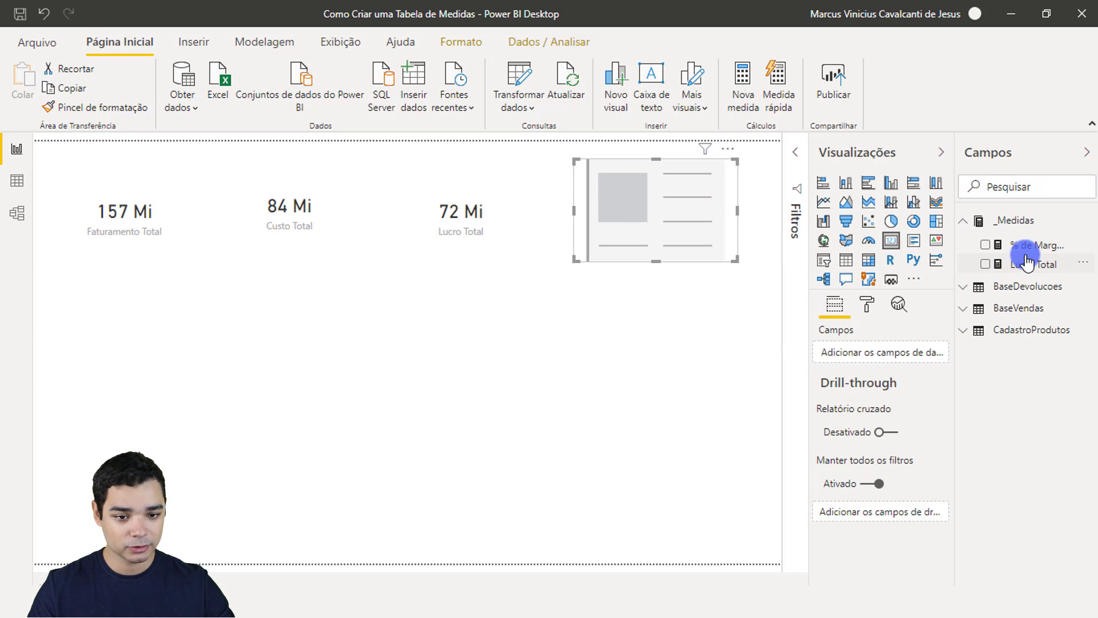
drag(1038, 246, 893, 359)
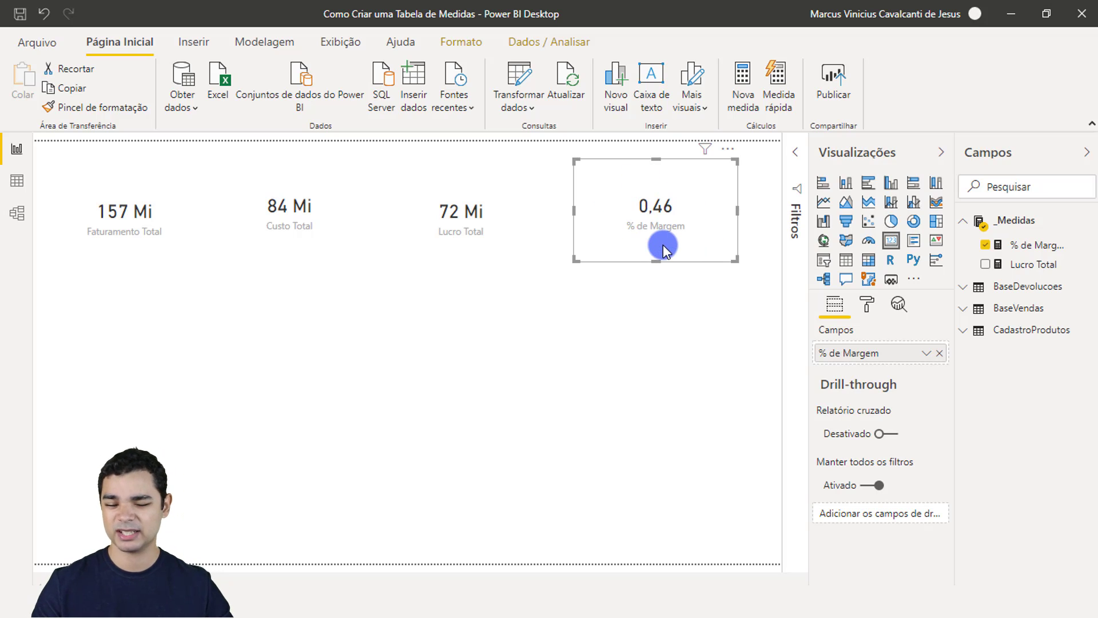
Select the Lucro Total, Custo Total and Faturamento Total cards in turn to check which table holds each measure.
click(451, 222)
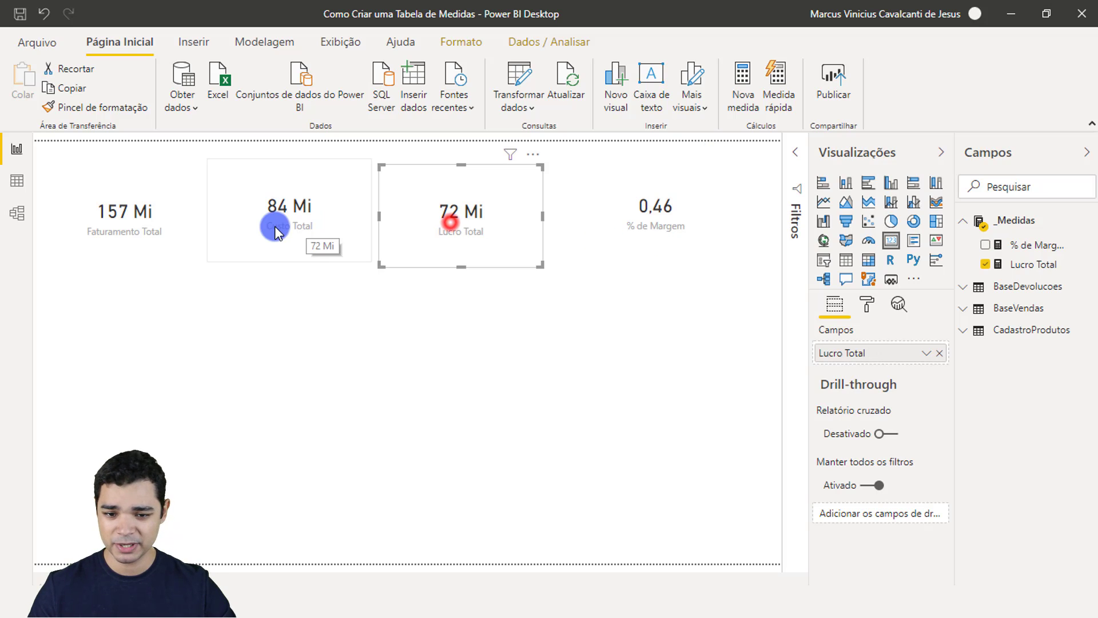
click(244, 235)
click(132, 238)
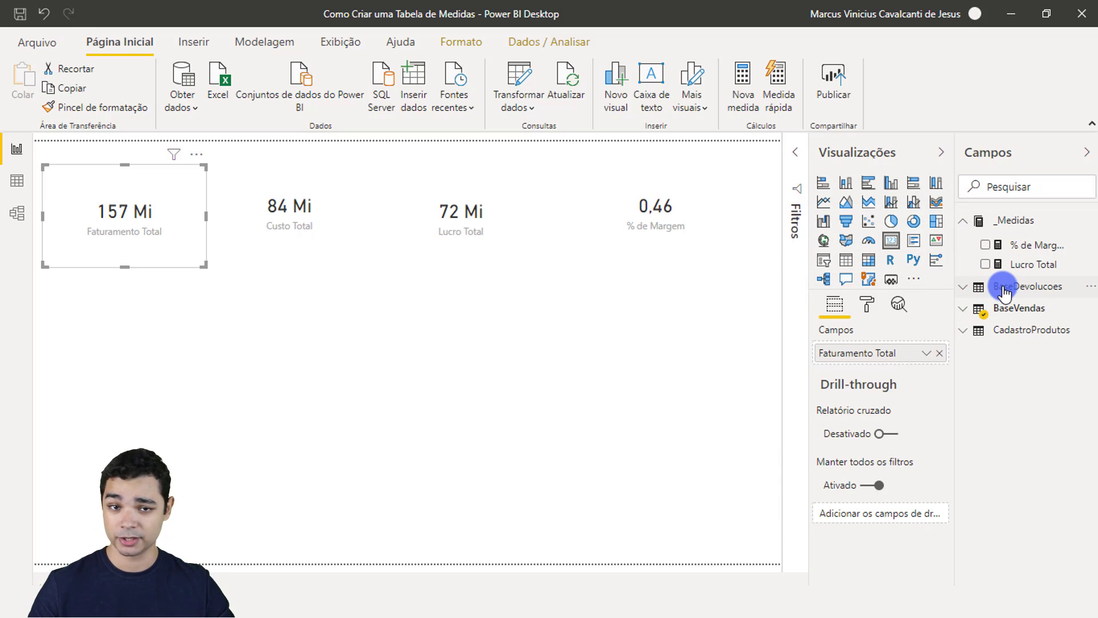
Expand the BaseDevolucoes table and set _Medidas as the home table of its % de Devoluções measure.
mouse_move(1005, 292)
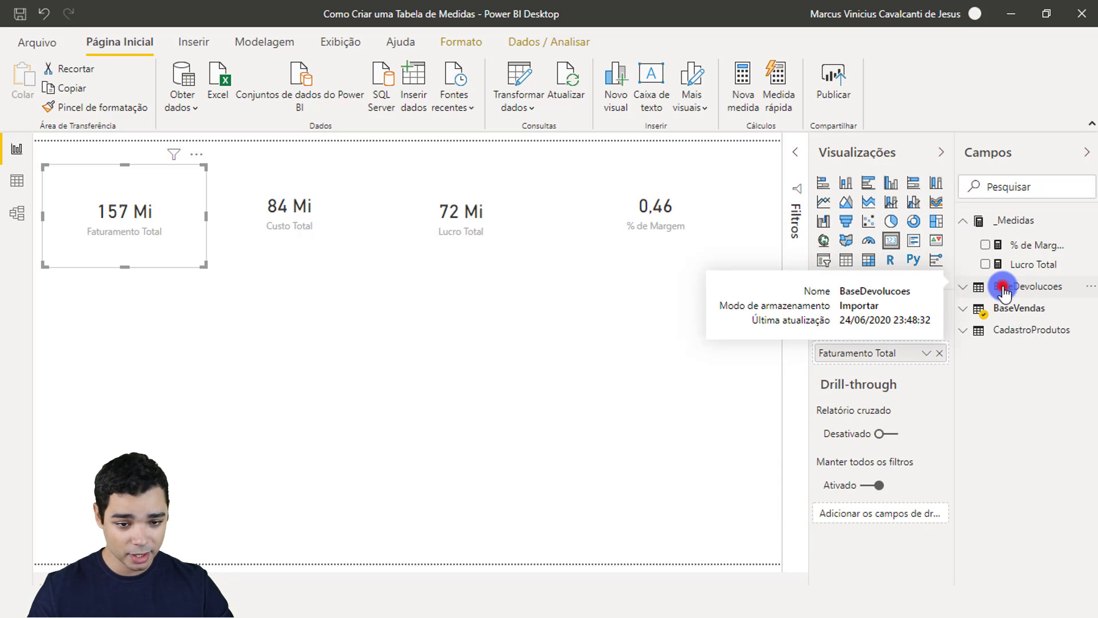
click(1008, 290)
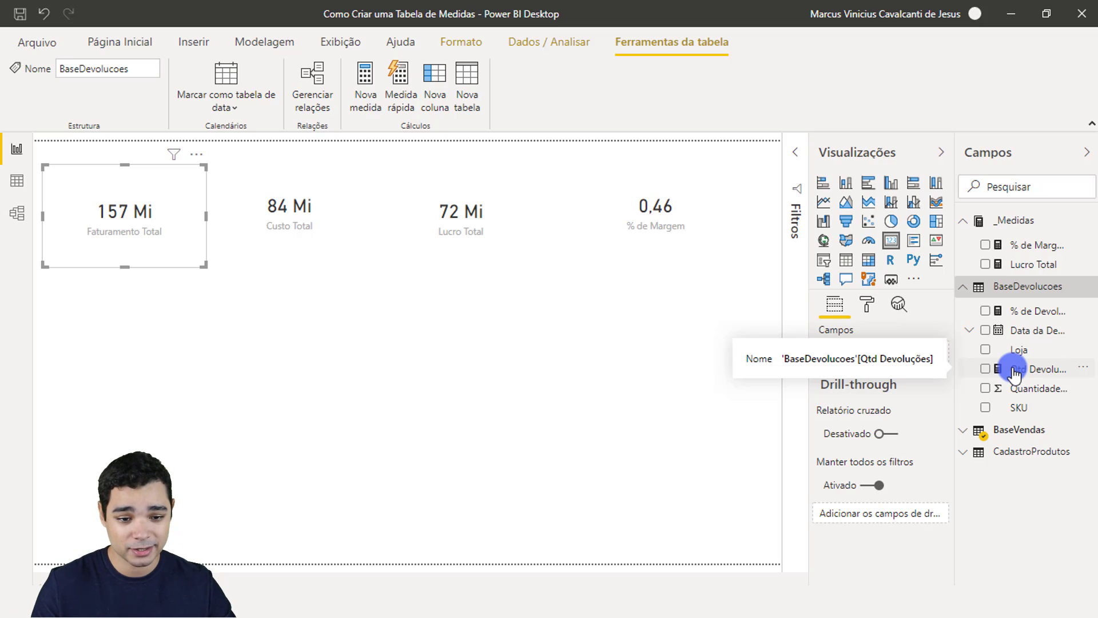
drag(1032, 322, 1026, 264)
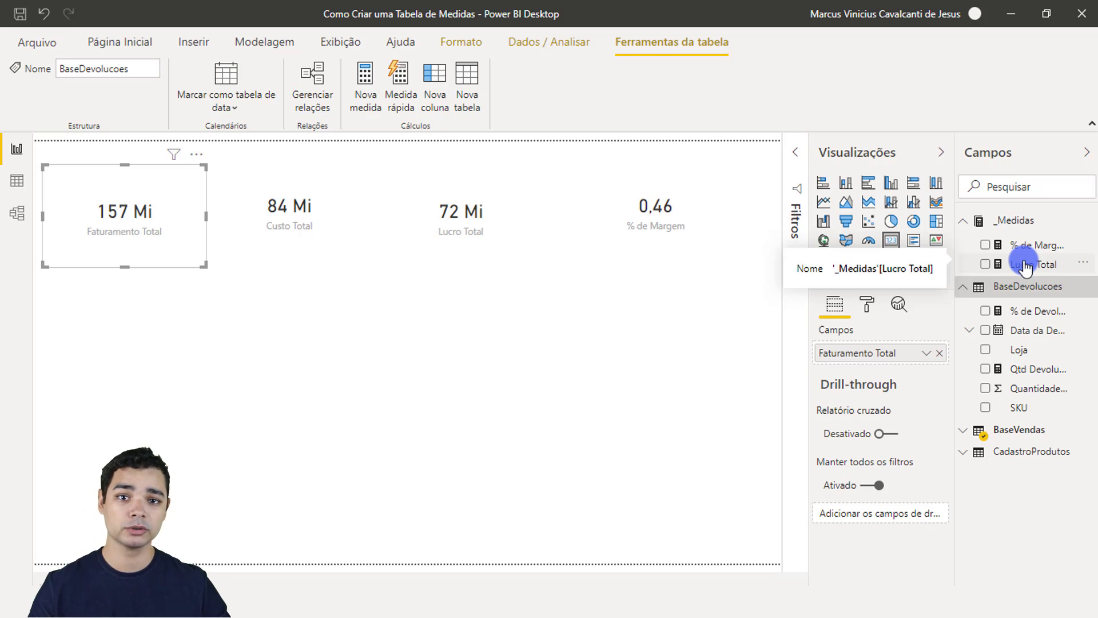
click(1028, 311)
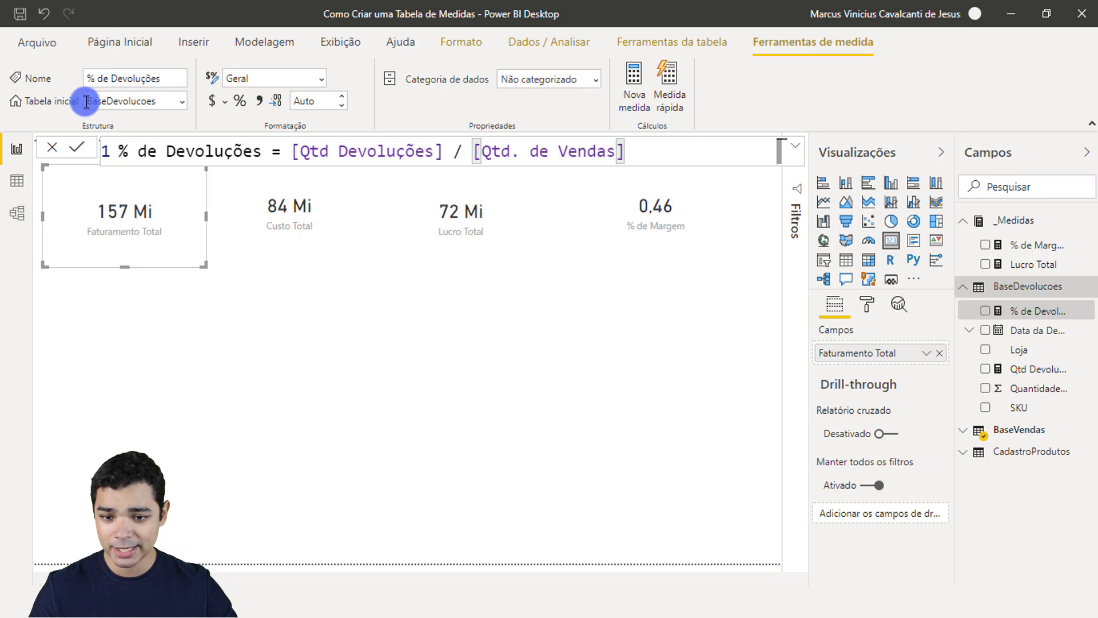
click(179, 104)
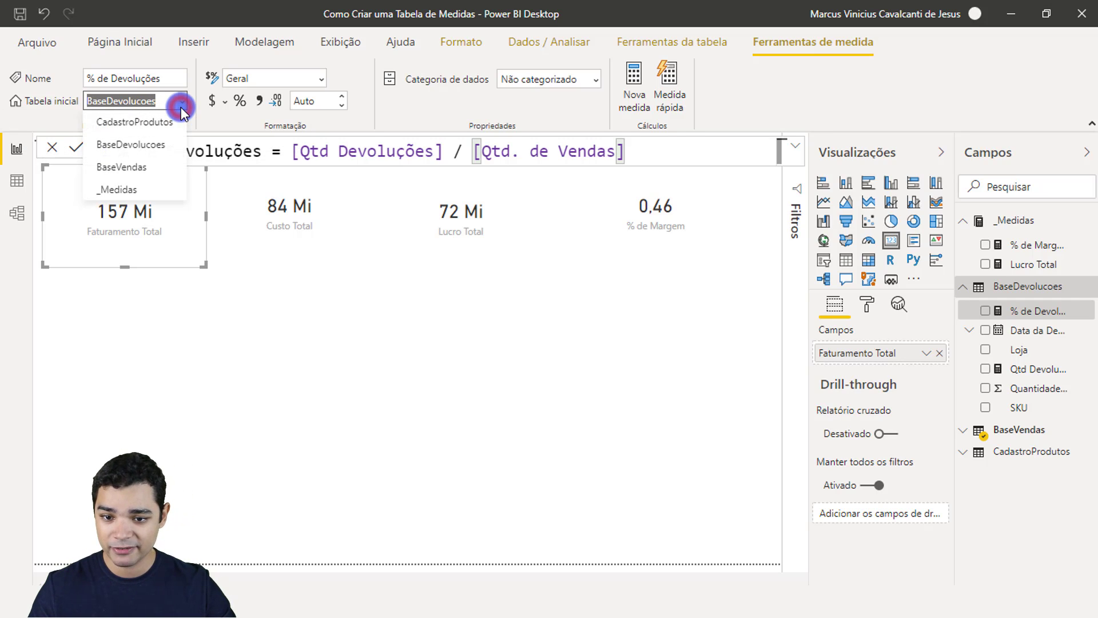
click(148, 188)
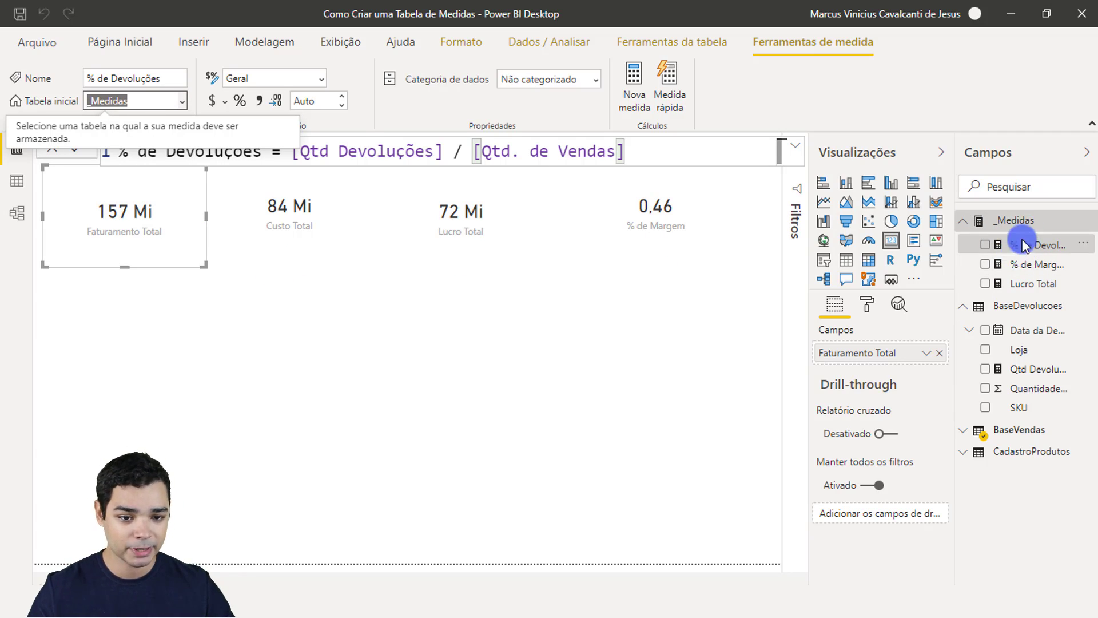
Set _Medidas as the home table of the Qtd Devoluções measure in BaseDevolucoes.
click(1019, 371)
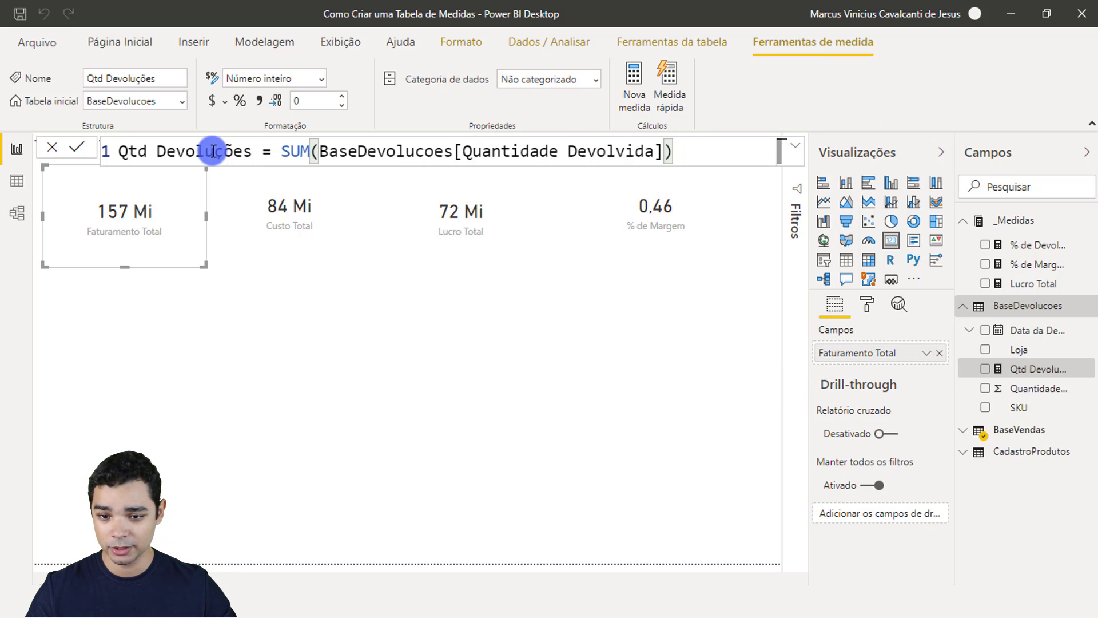
click(182, 103)
click(142, 189)
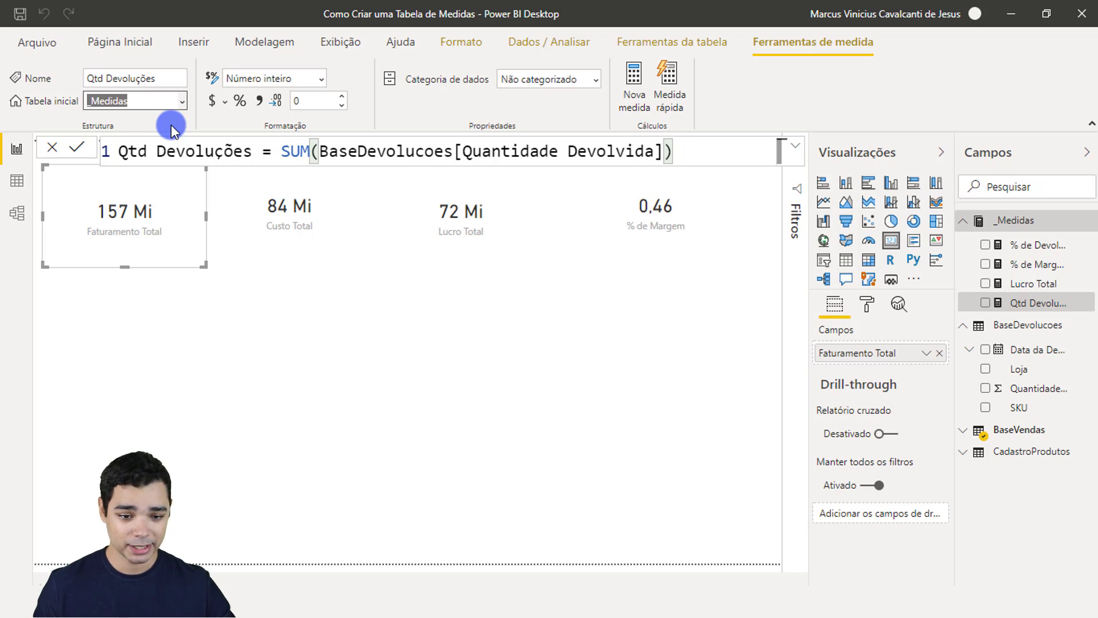
Expand the BaseVendas table and open its Custo Total measure to examine the home table.
click(996, 429)
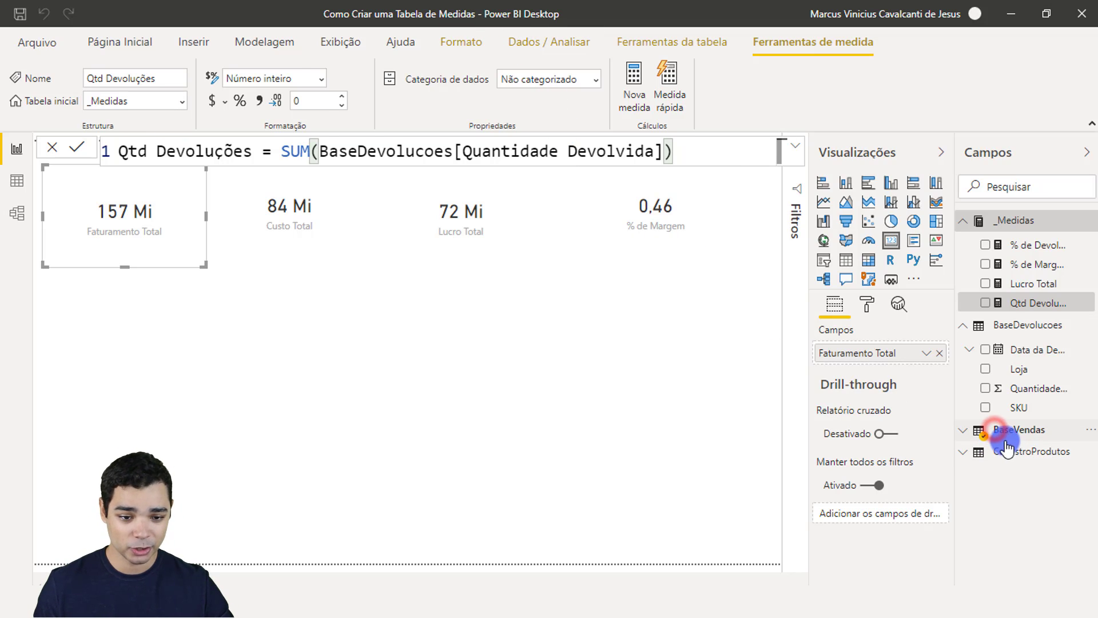
scroll(1024, 449, down, 3)
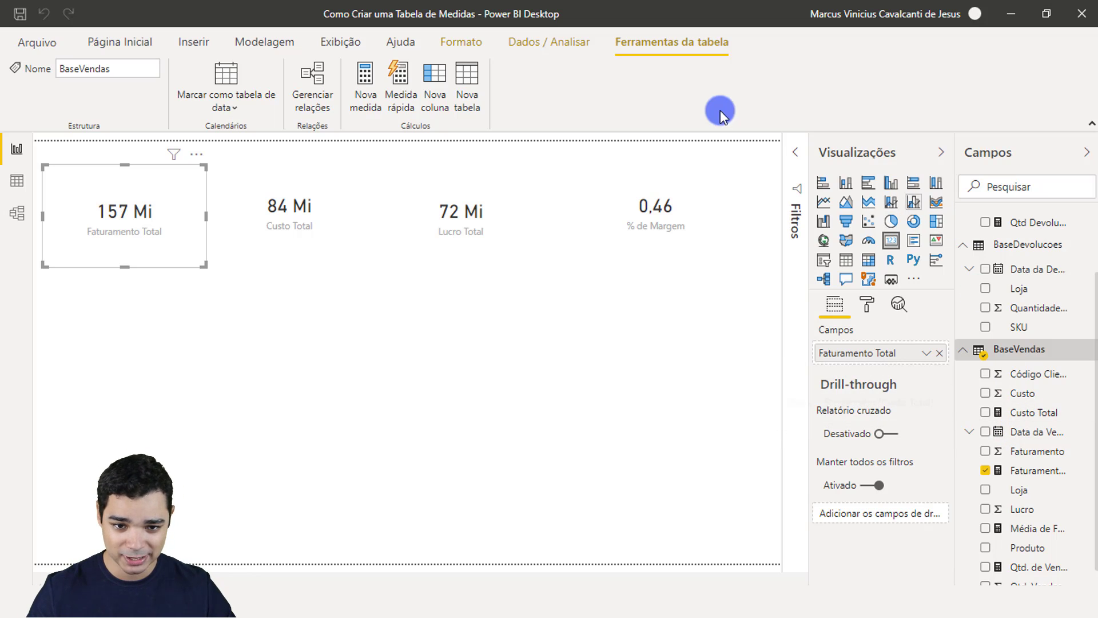
click(1017, 419)
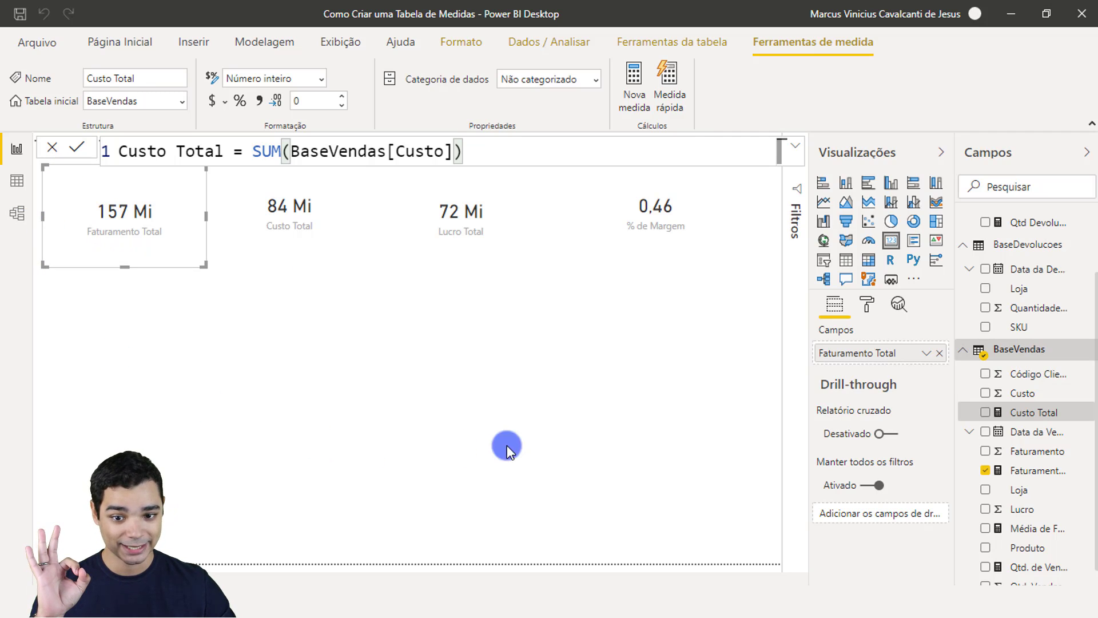
Switch to the model view, expand BaseVendas and move its Custo Total measure into the _Medidas table.
click(28, 230)
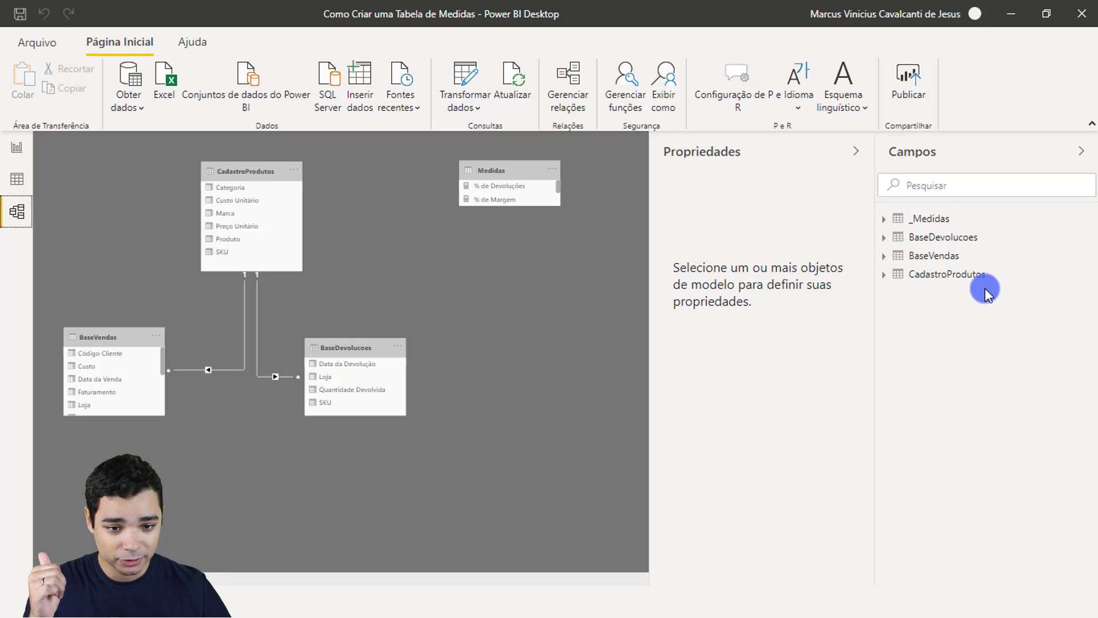
click(922, 257)
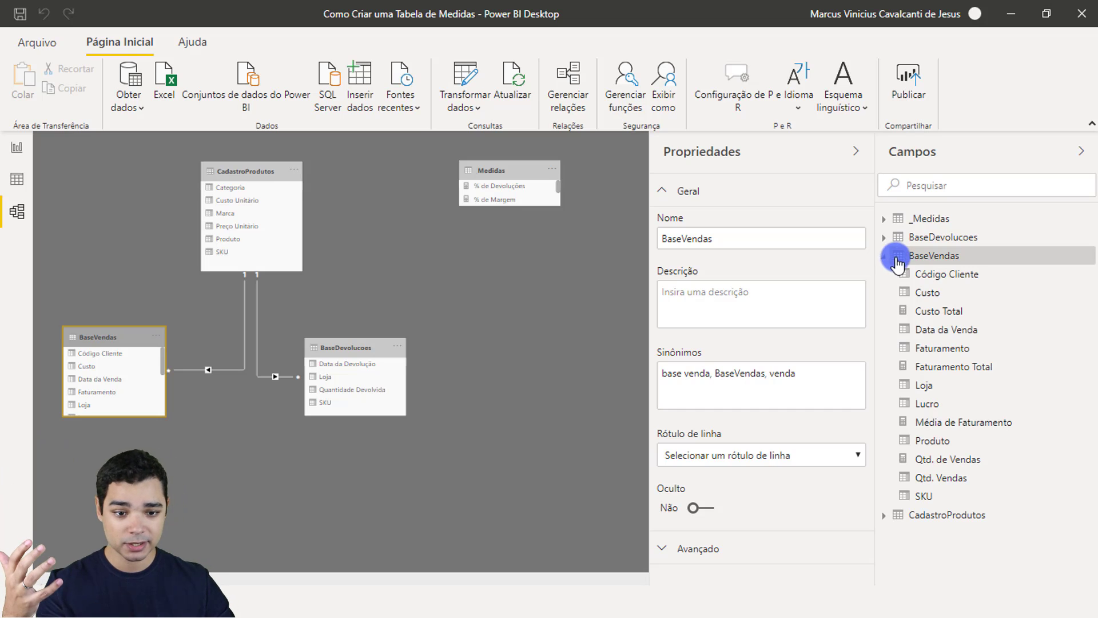
click(968, 313)
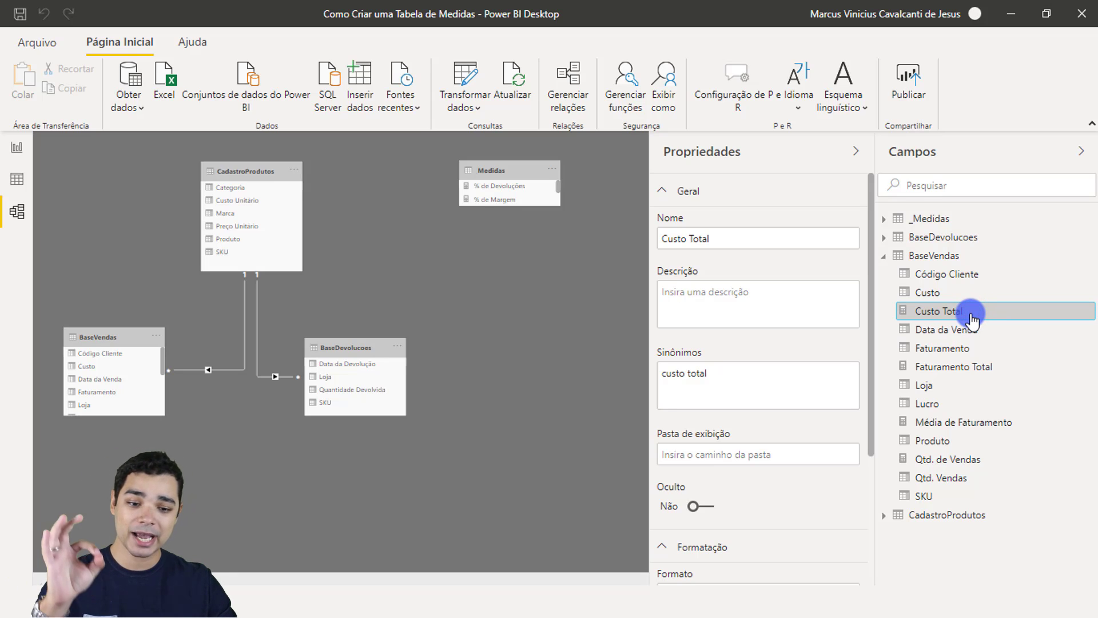
drag(973, 320, 964, 224)
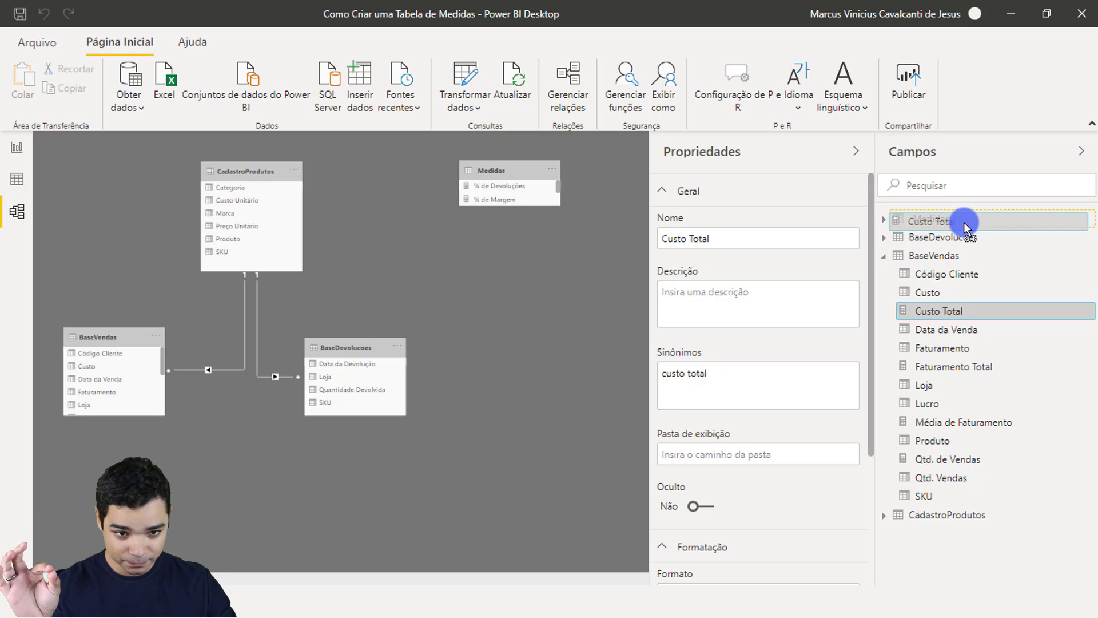
mouse_move(965, 225)
mouse_down()
mouse_move(963, 234)
mouse_move(962, 222)
mouse_up()
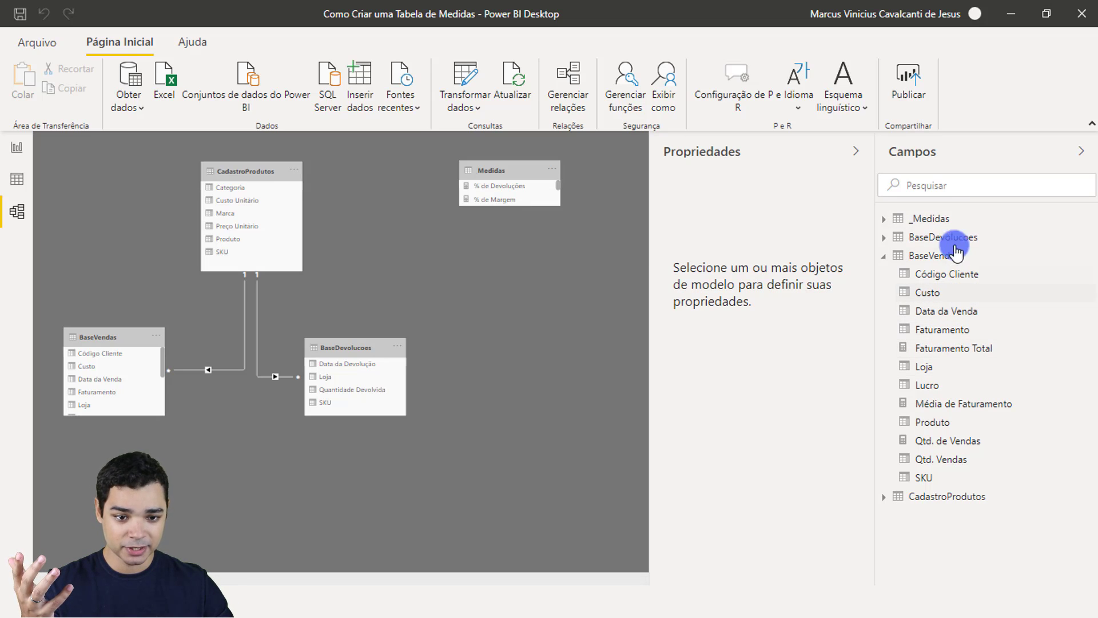
Move Faturamento Total, Média de Faturamento and Qtd. de Vendas together from BaseVendas into the expanded _Medidas table, and return to the report view.
click(929, 219)
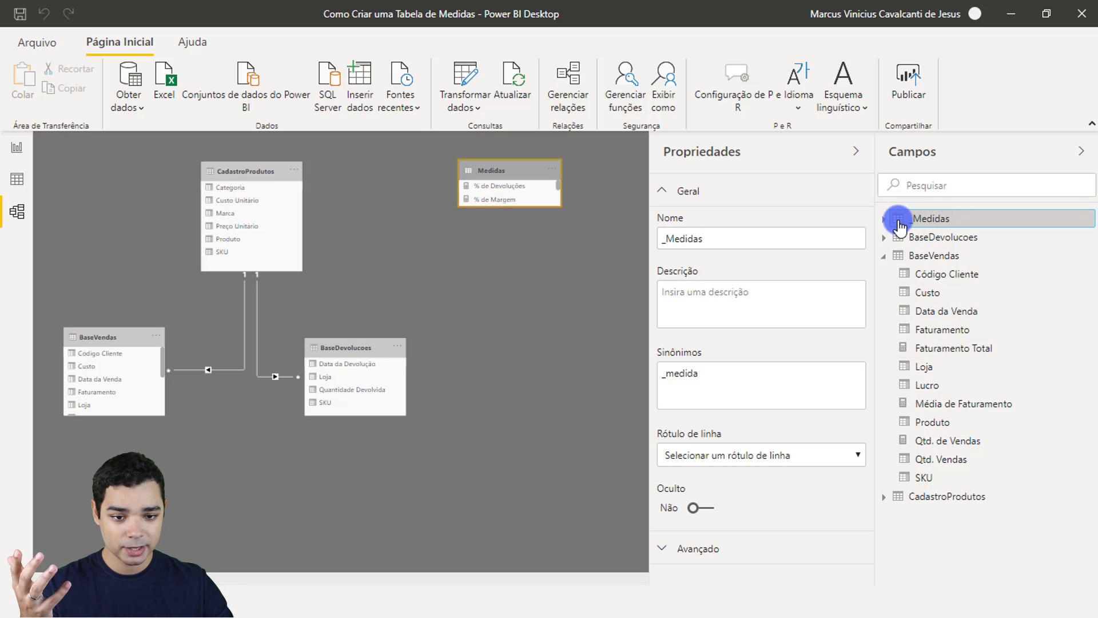
click(883, 218)
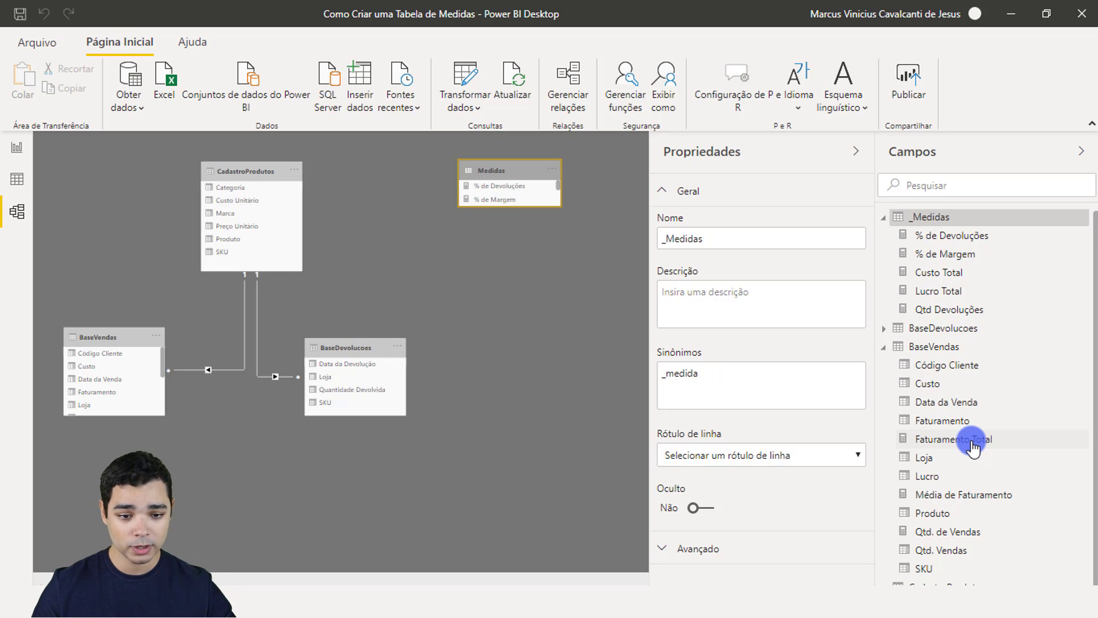
click(974, 449)
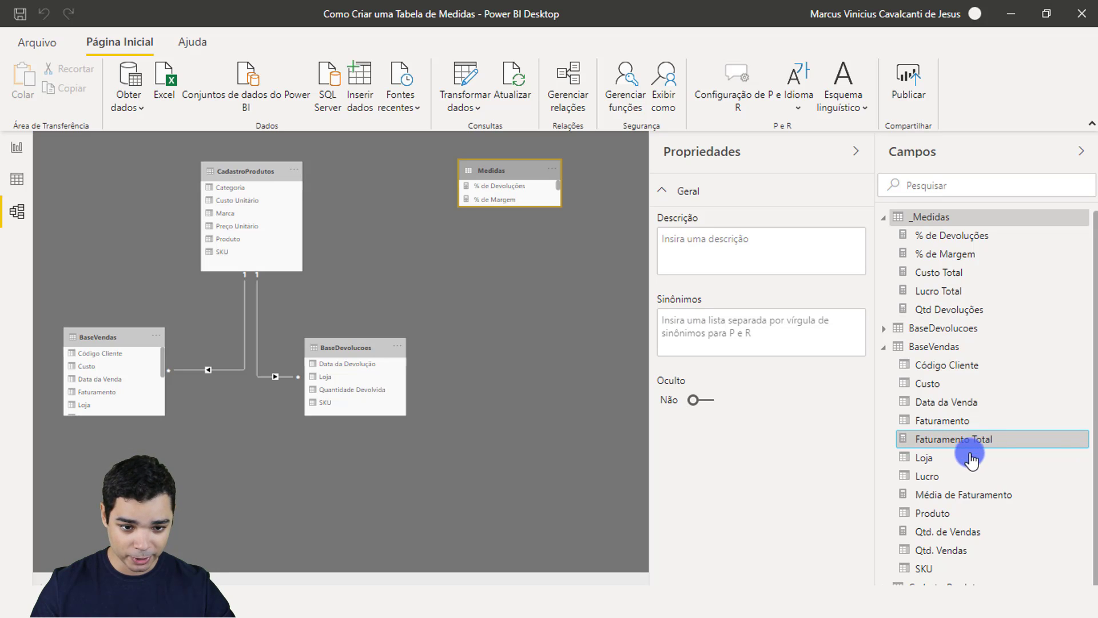
click(968, 496)
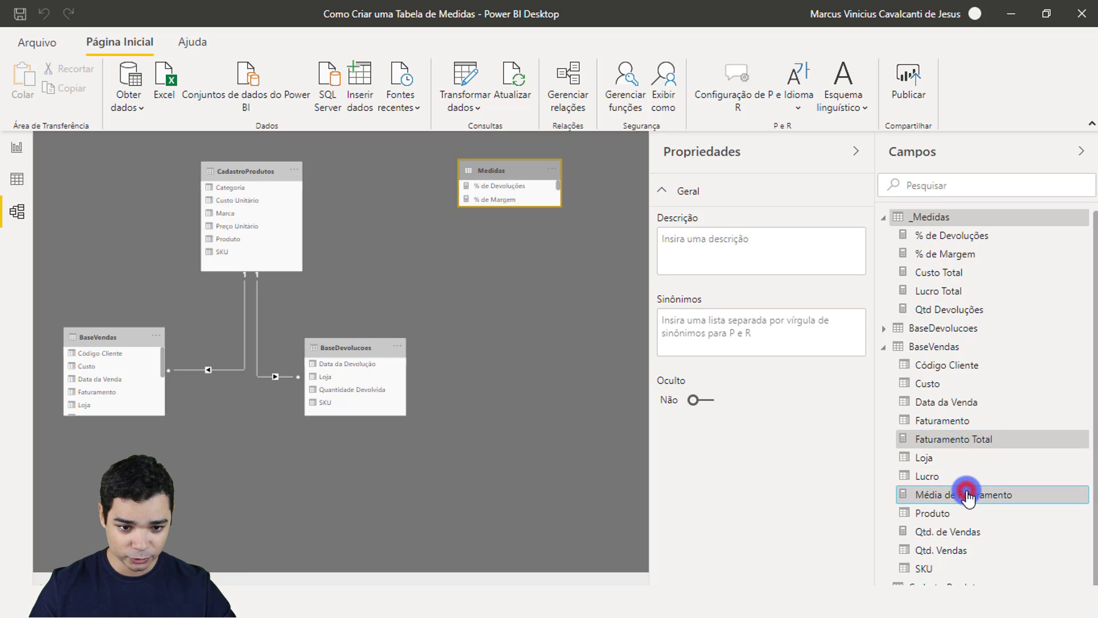
click(956, 534)
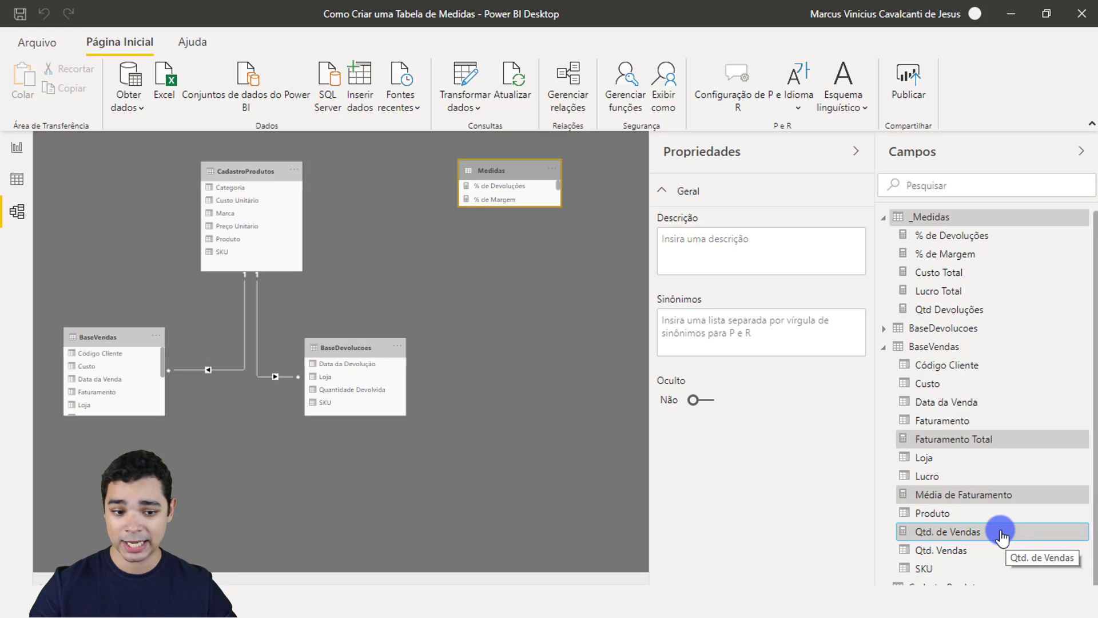
click(932, 443)
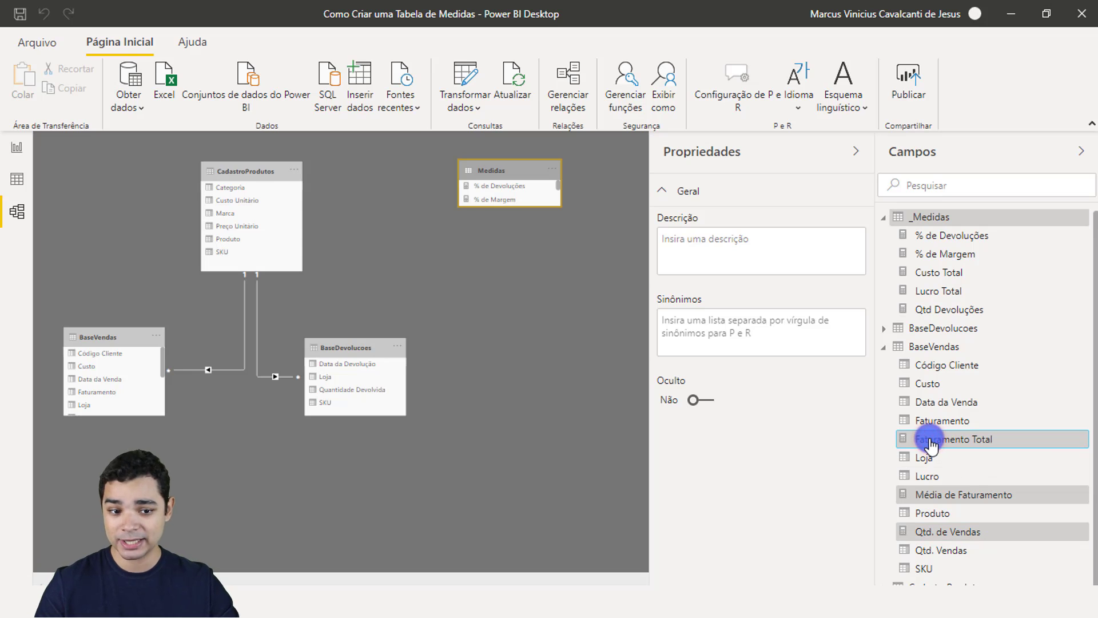
drag(929, 443, 920, 216)
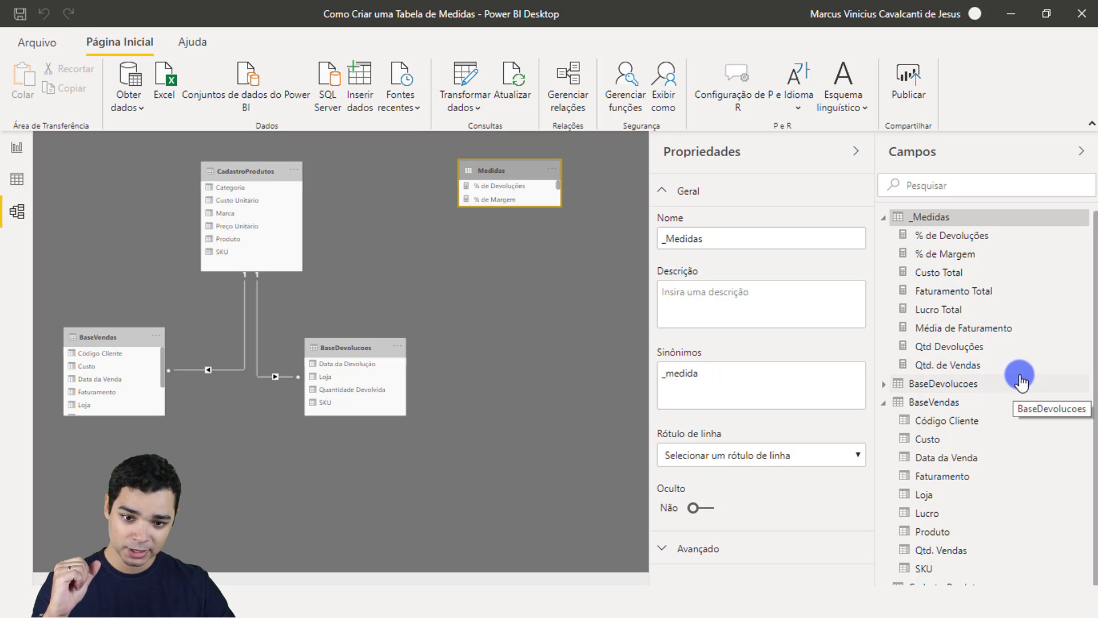
click(19, 153)
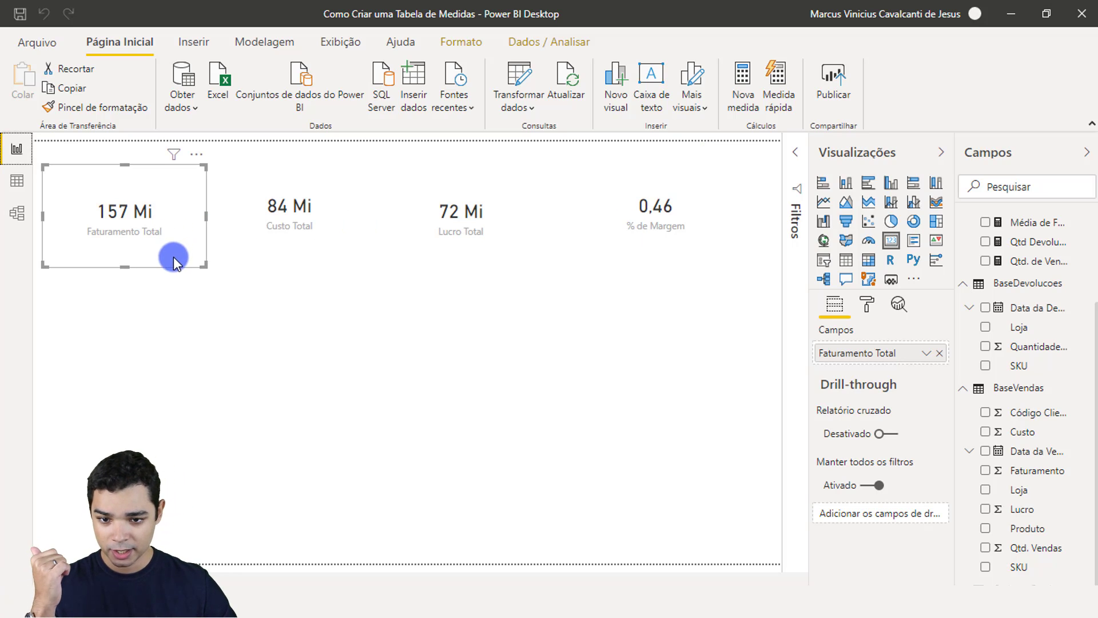
Format the % de Margem and % de Devoluções measures in _Medidas as percentages with 2 decimal places.
click(659, 240)
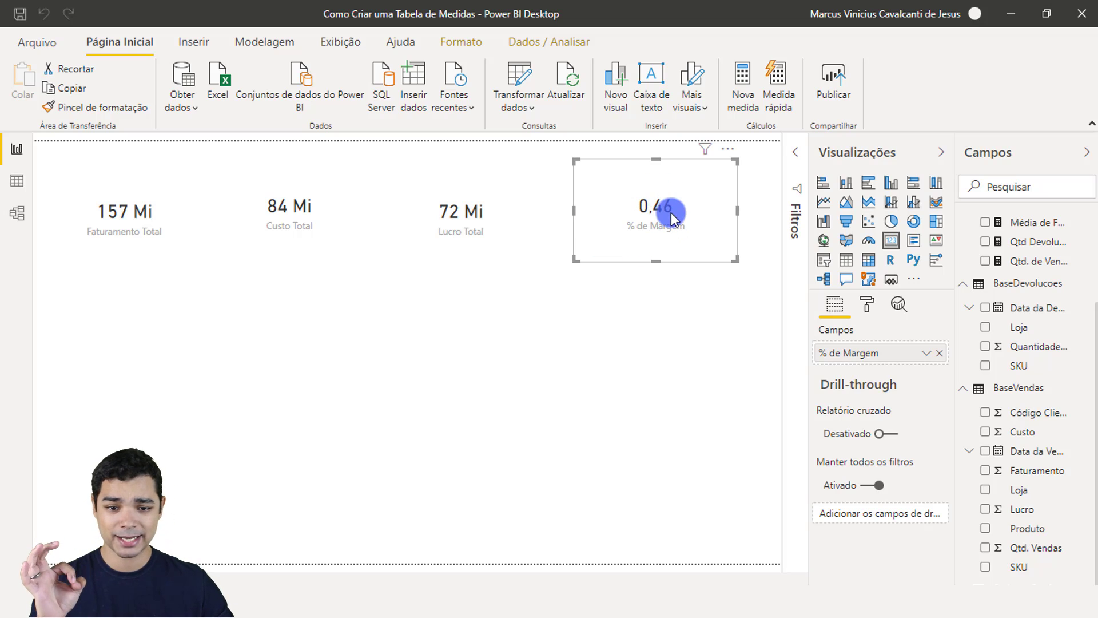
scroll(1013, 311, up, 3)
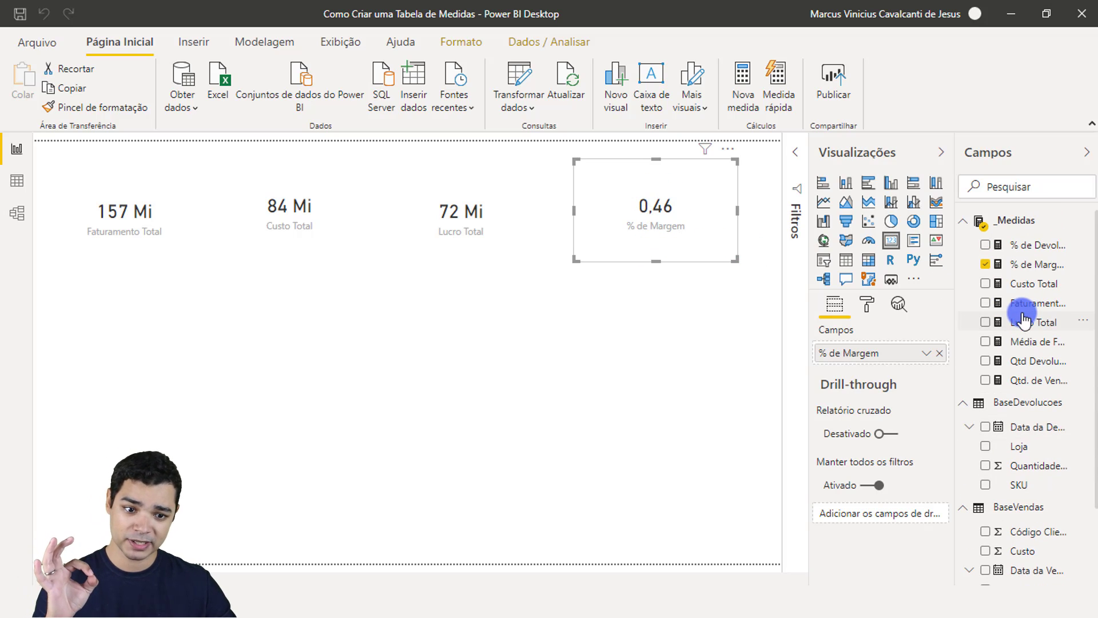
click(1031, 269)
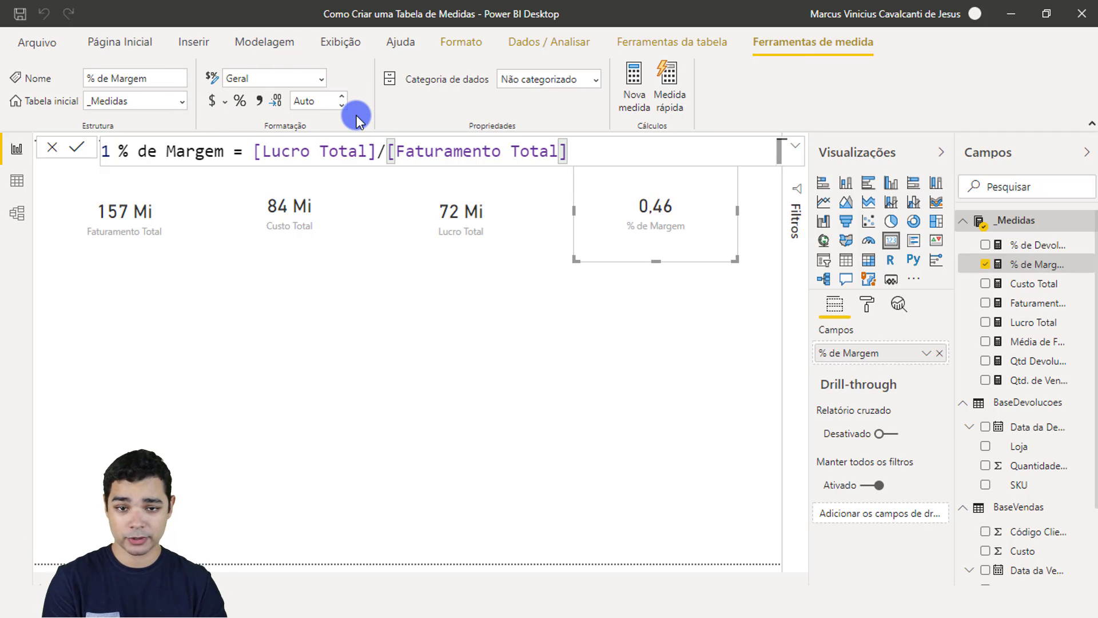
click(240, 104)
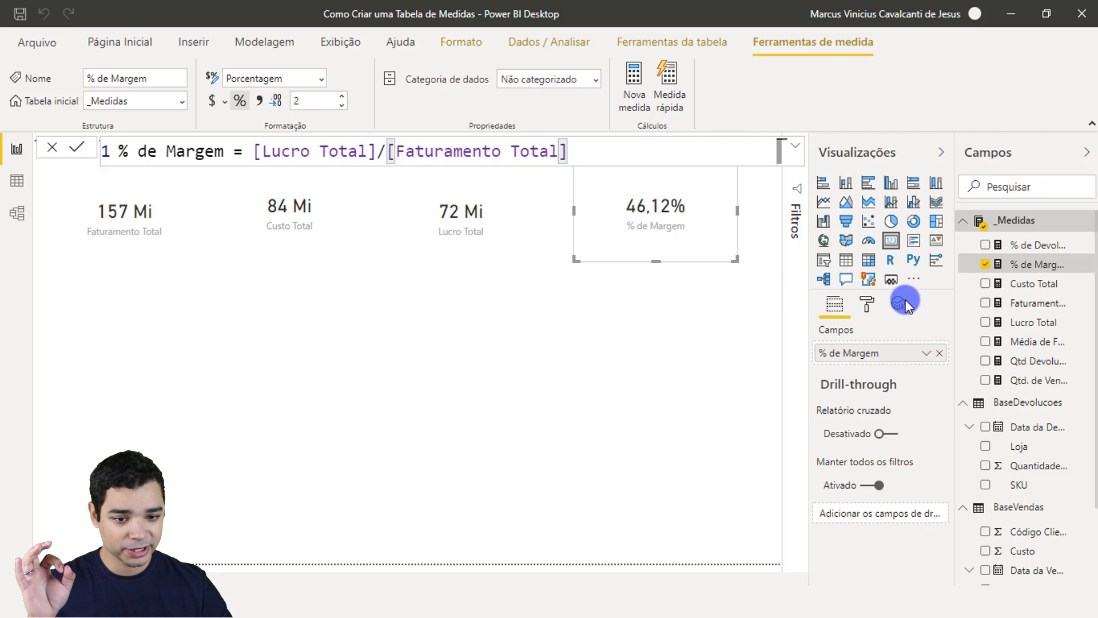
click(1032, 246)
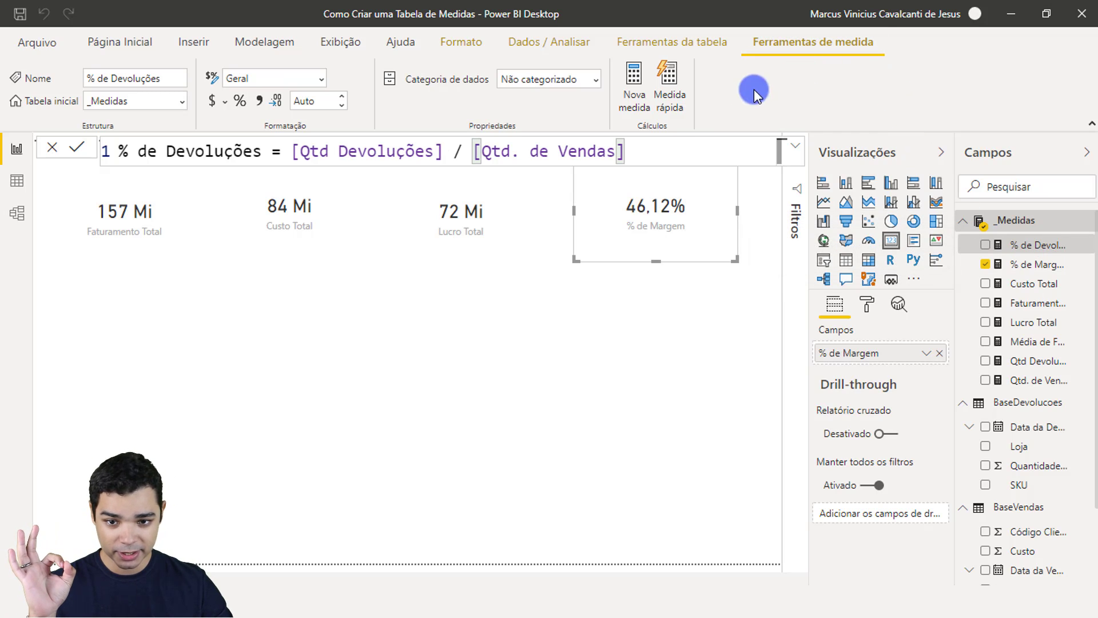
click(240, 103)
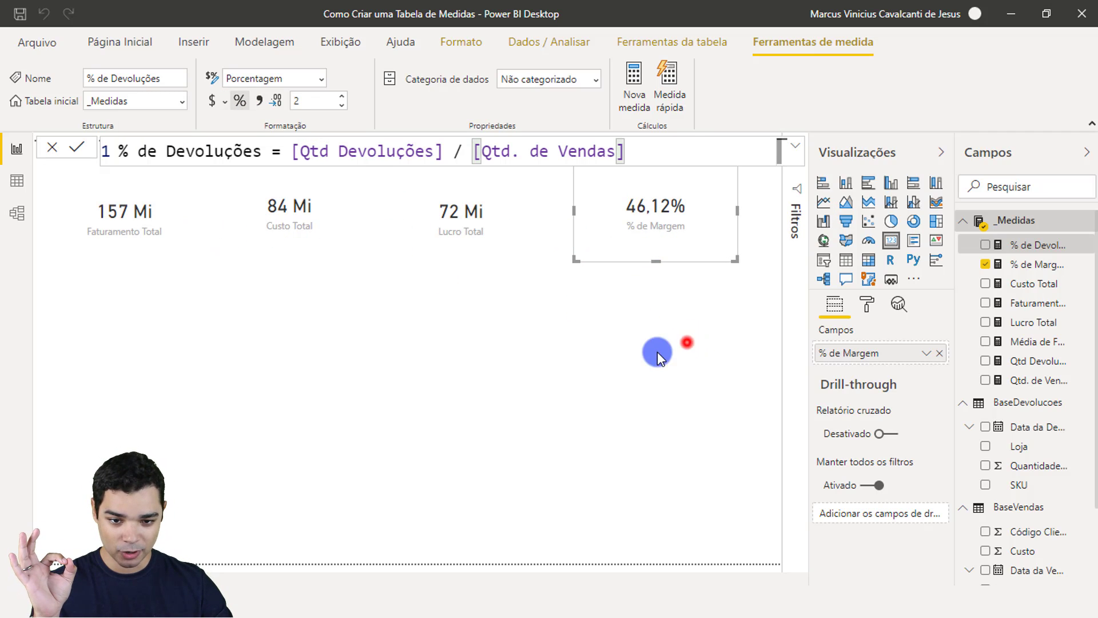
Add a card showing the % de Devoluções measure and place it below the % de Margem card.
click(684, 342)
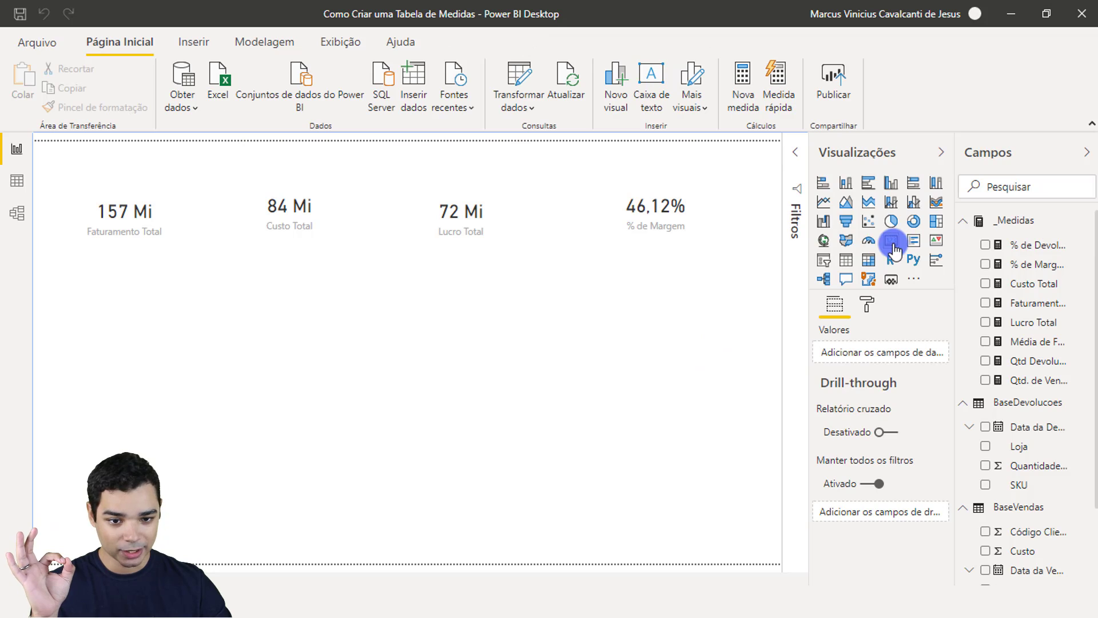
click(659, 332)
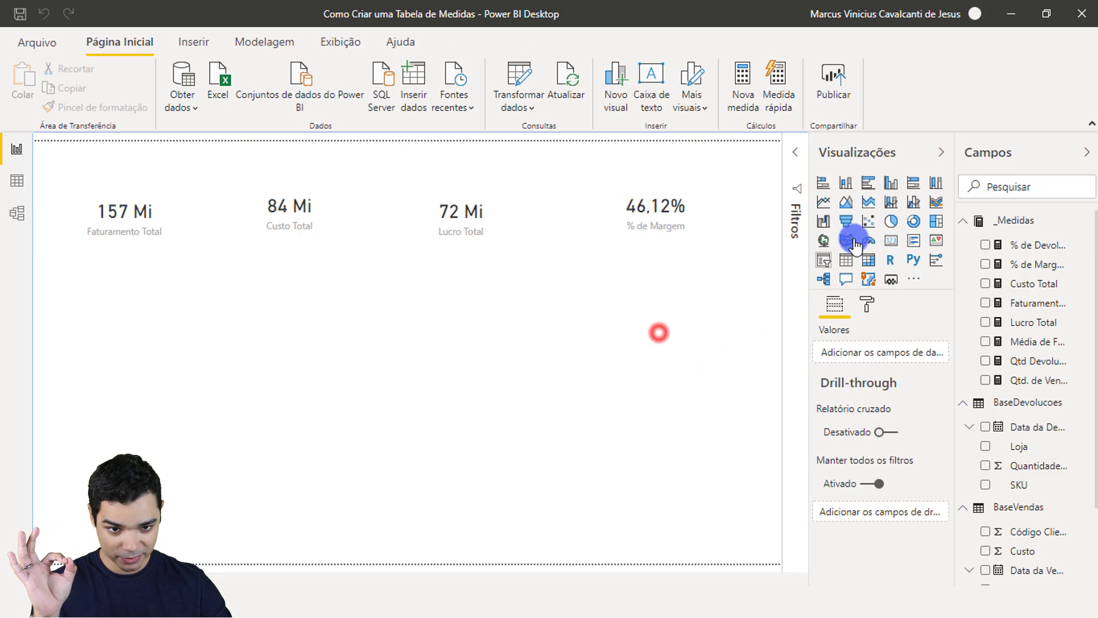
click(892, 243)
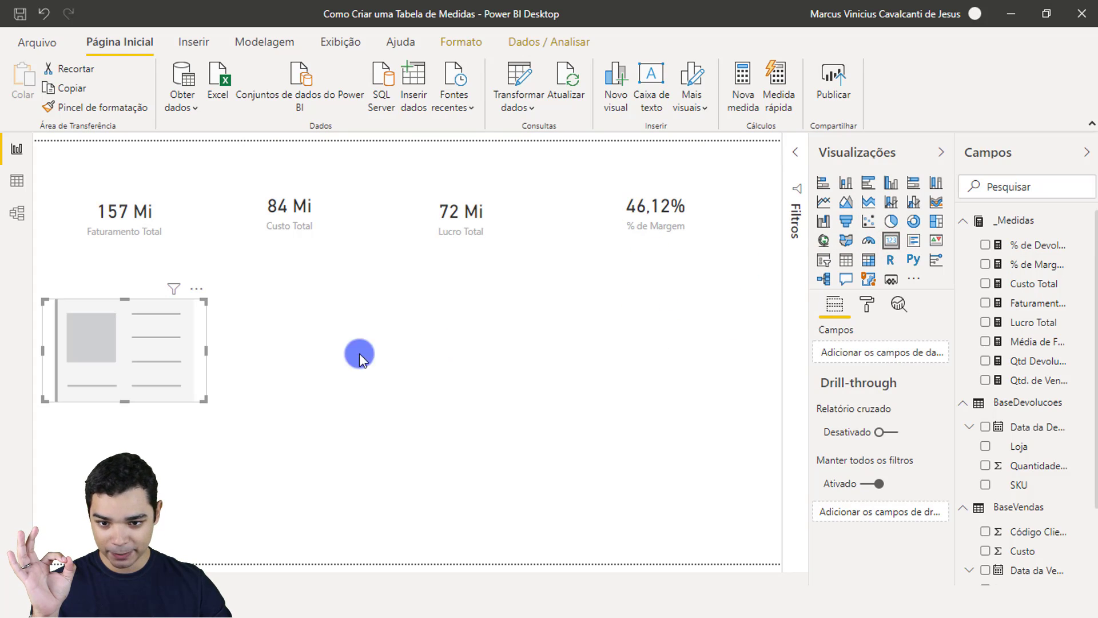
drag(136, 359, 682, 360)
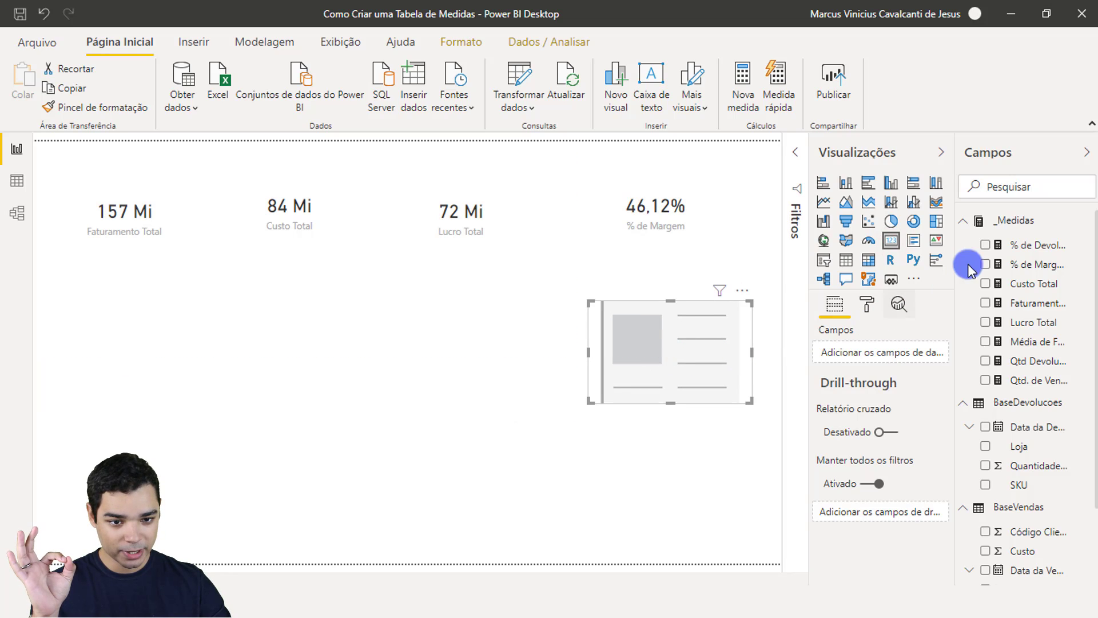
drag(1028, 250, 863, 363)
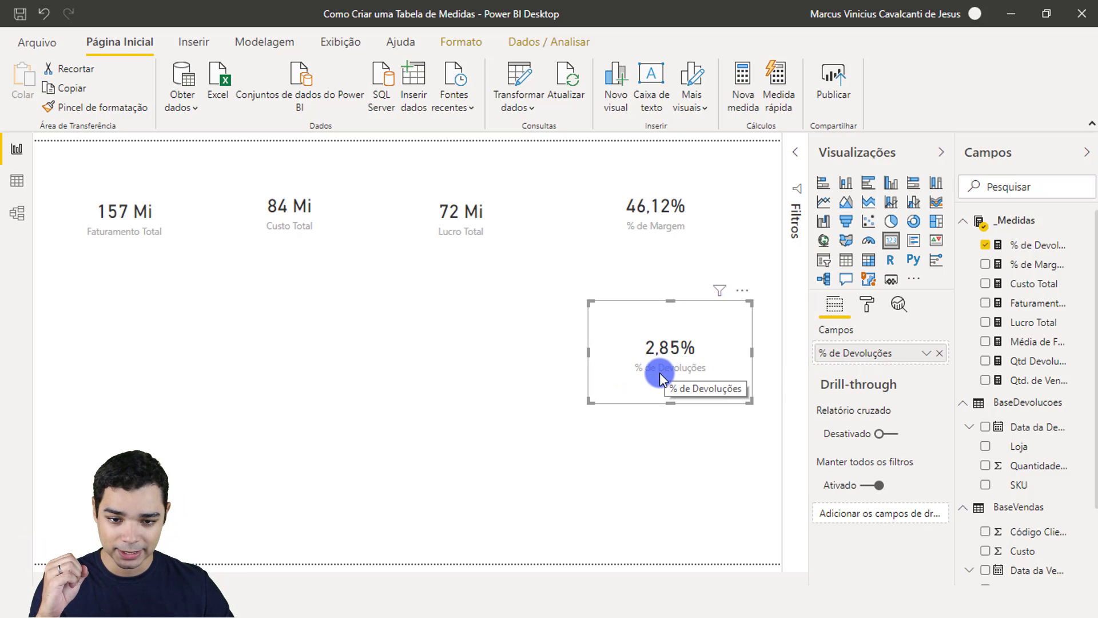
Format the Faturamento Total measure as R$ Português (Brasil) currency with 0 decimal places.
click(486, 231)
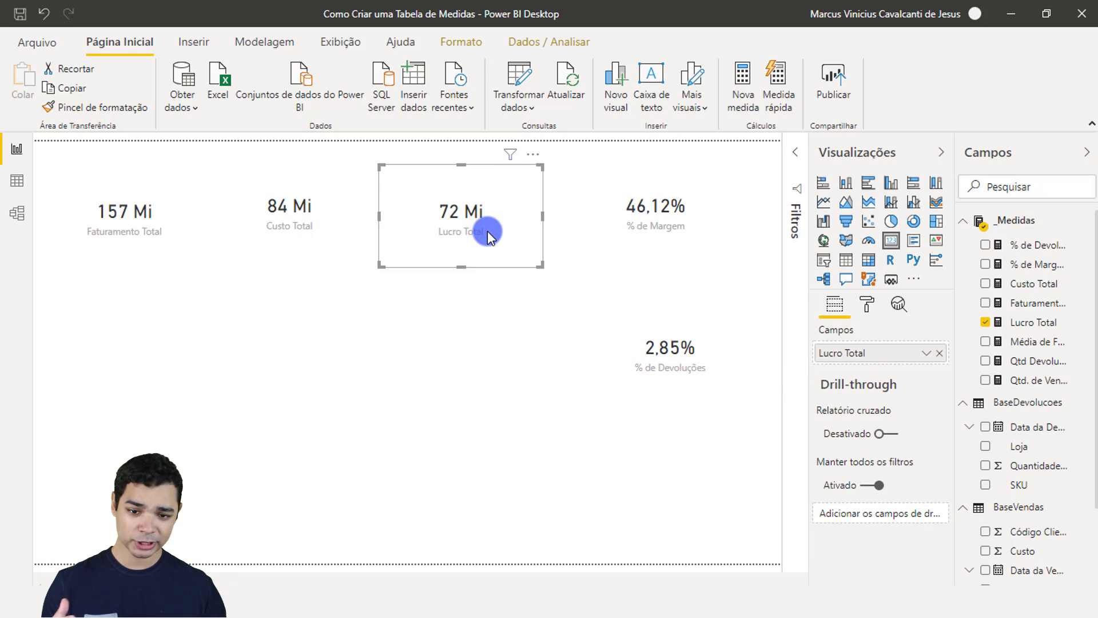
click(301, 212)
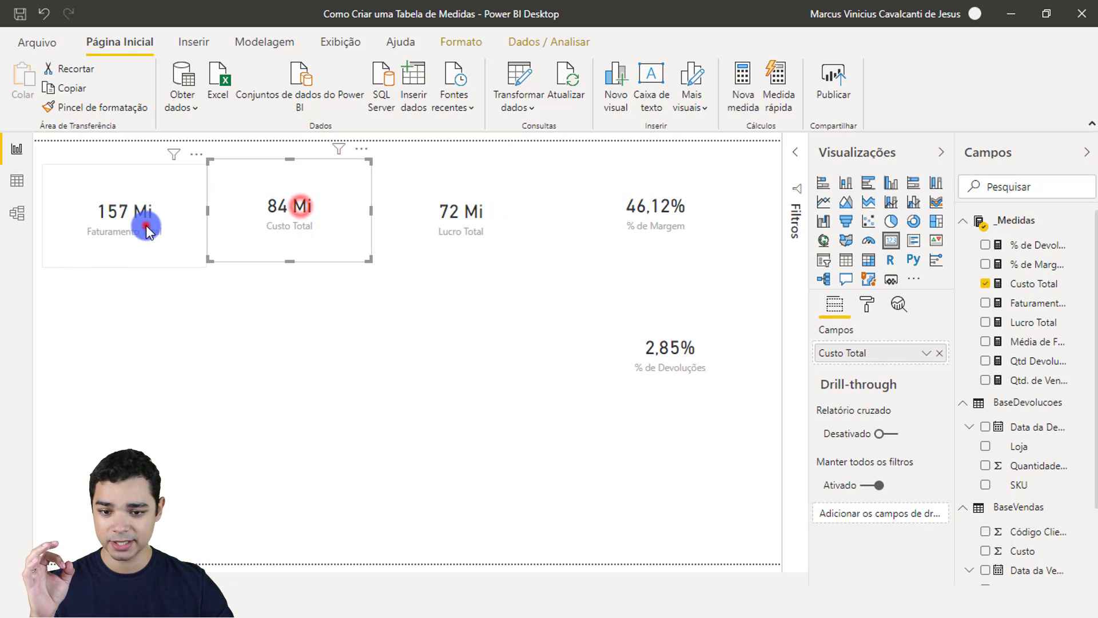
click(146, 224)
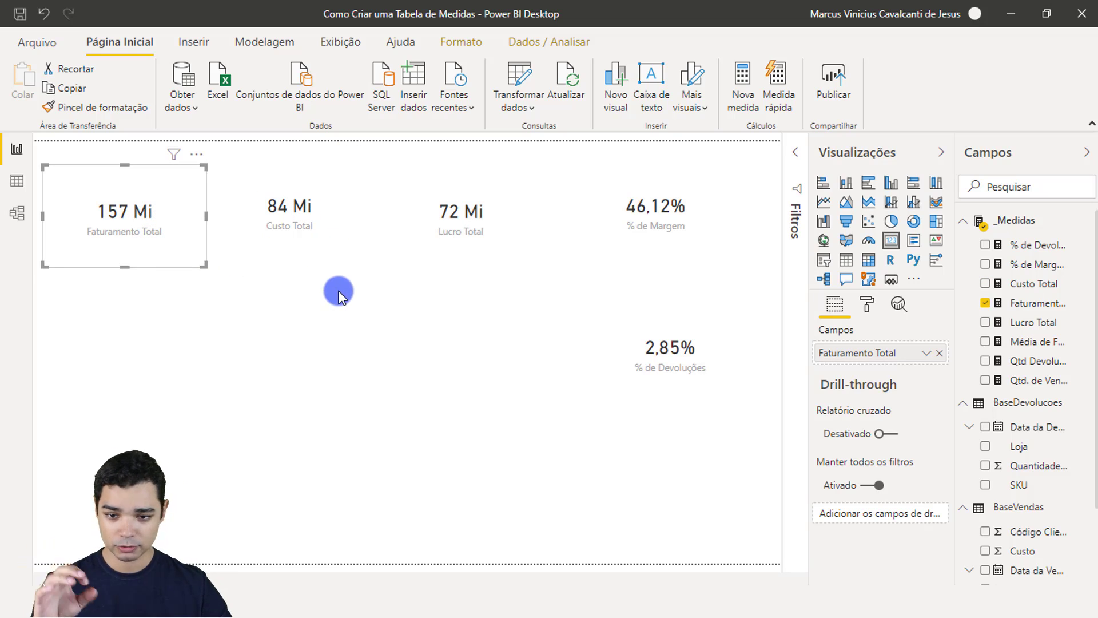
click(1027, 309)
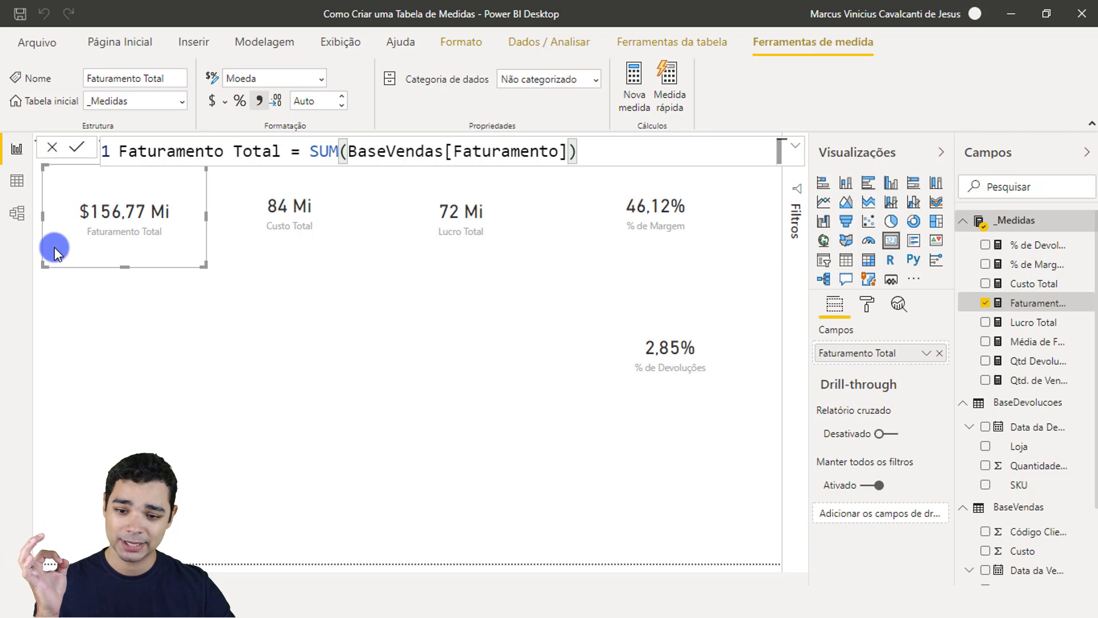
click(344, 98)
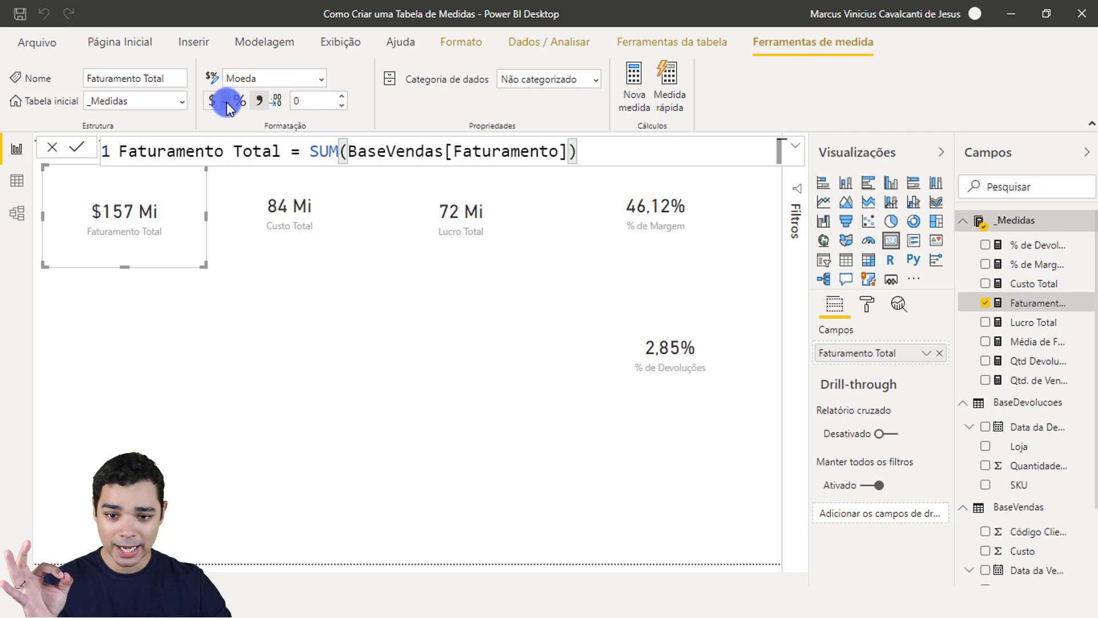
click(226, 103)
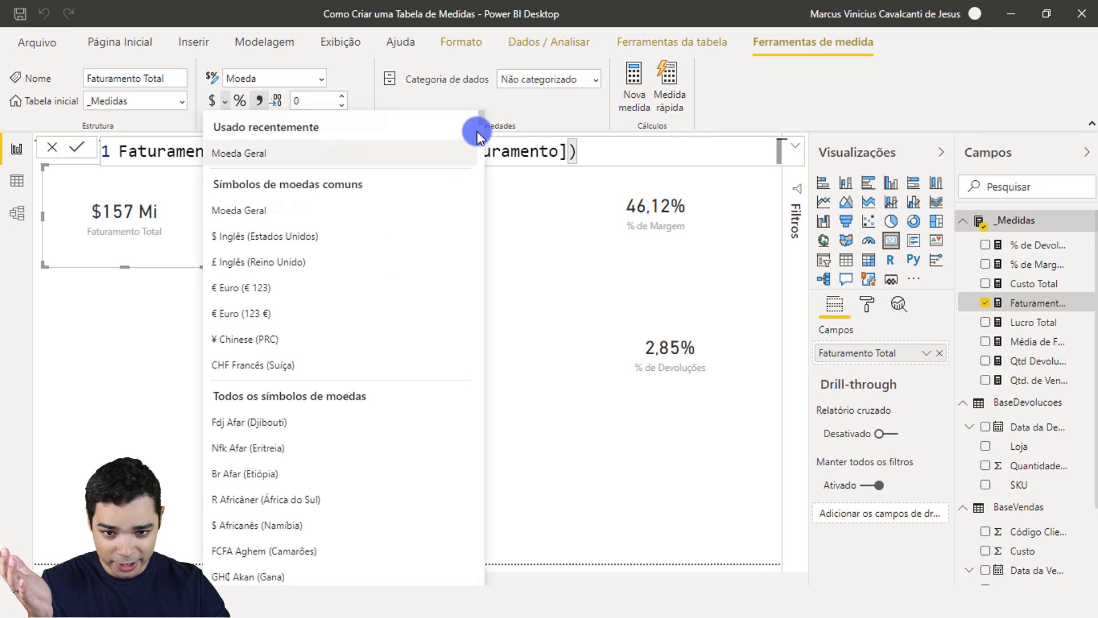
drag(479, 127, 490, 481)
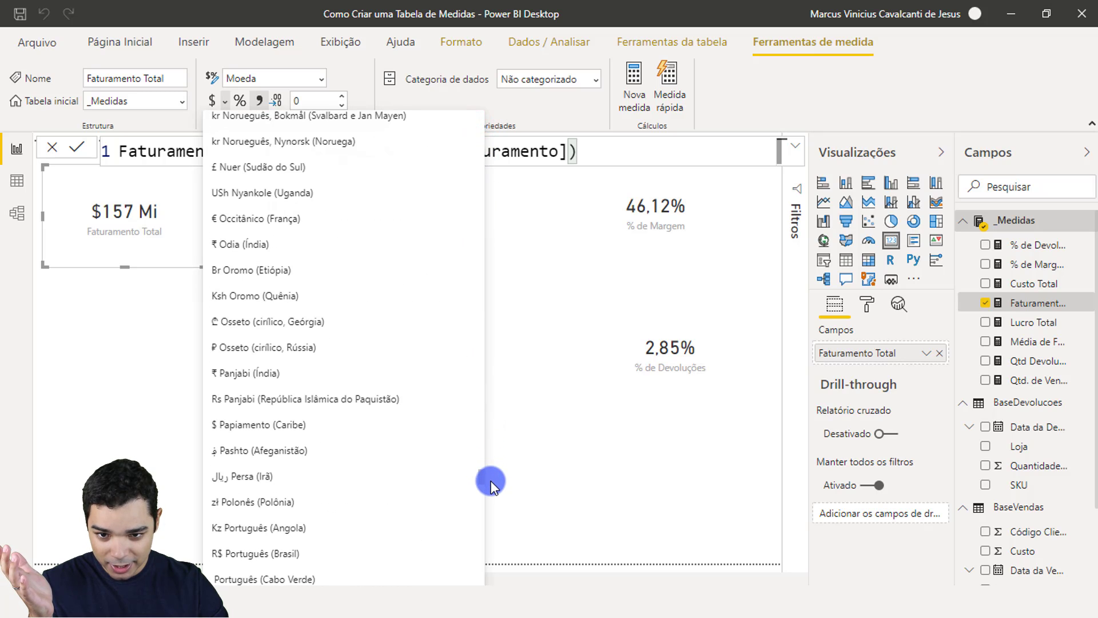
scroll(446, 564, down, 4)
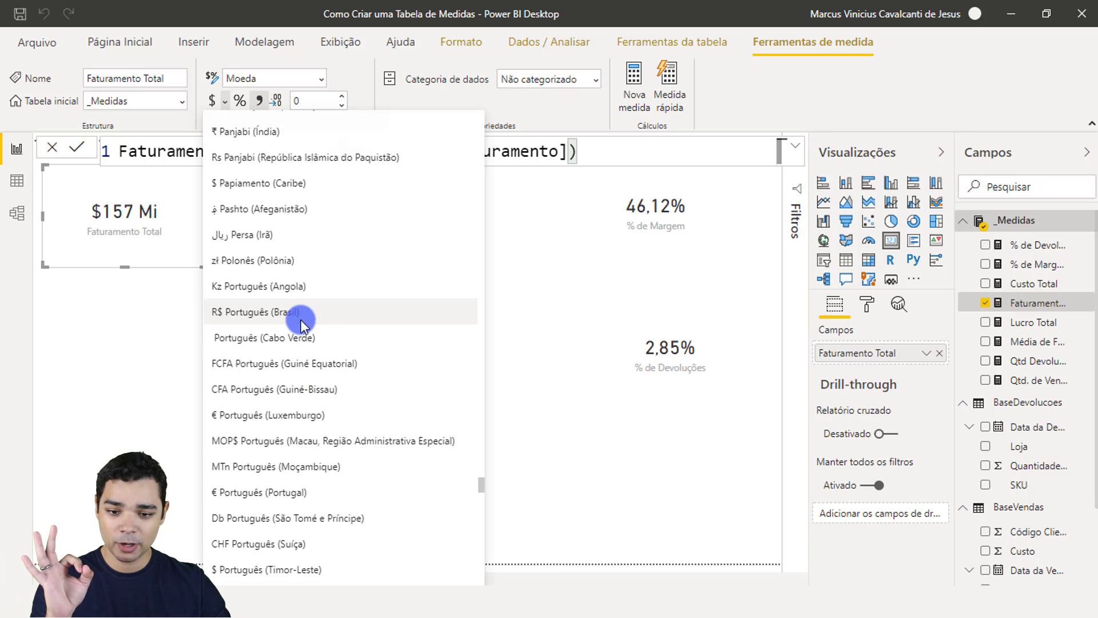
click(303, 318)
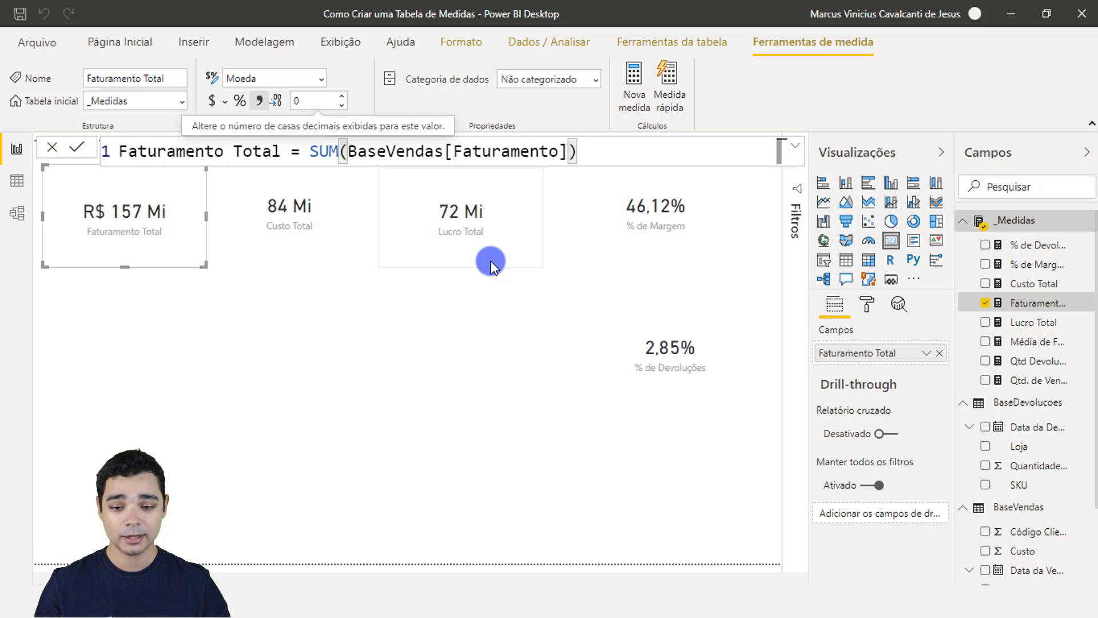
In the model view, set the format of Lucro Total, Média de Faturamento and Custo Total together to Moeda, and return to the report view.
click(27, 214)
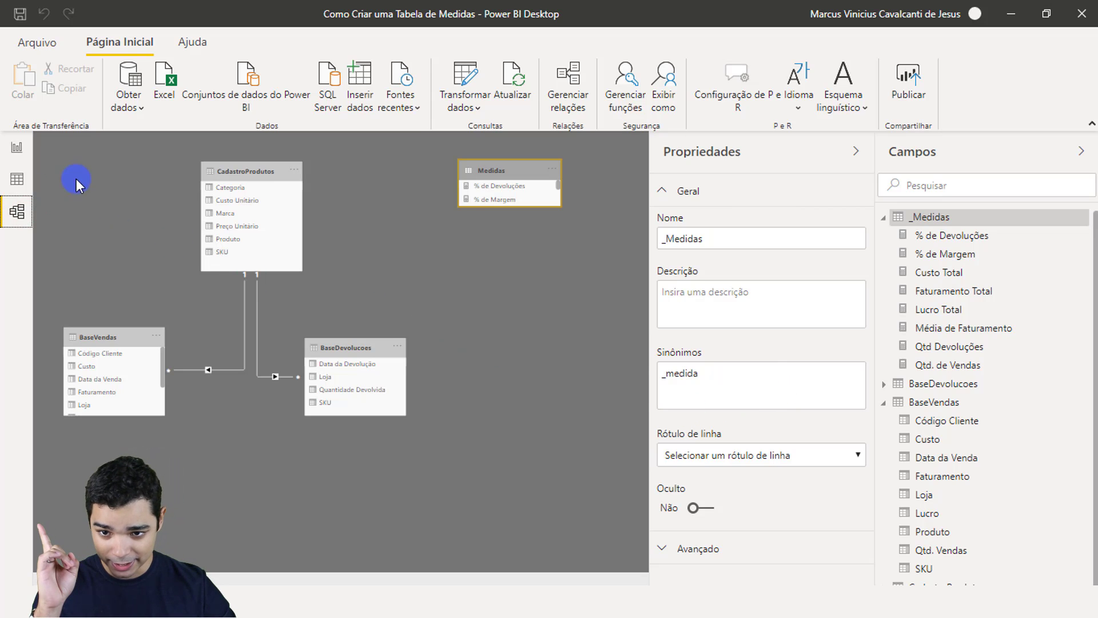
click(26, 146)
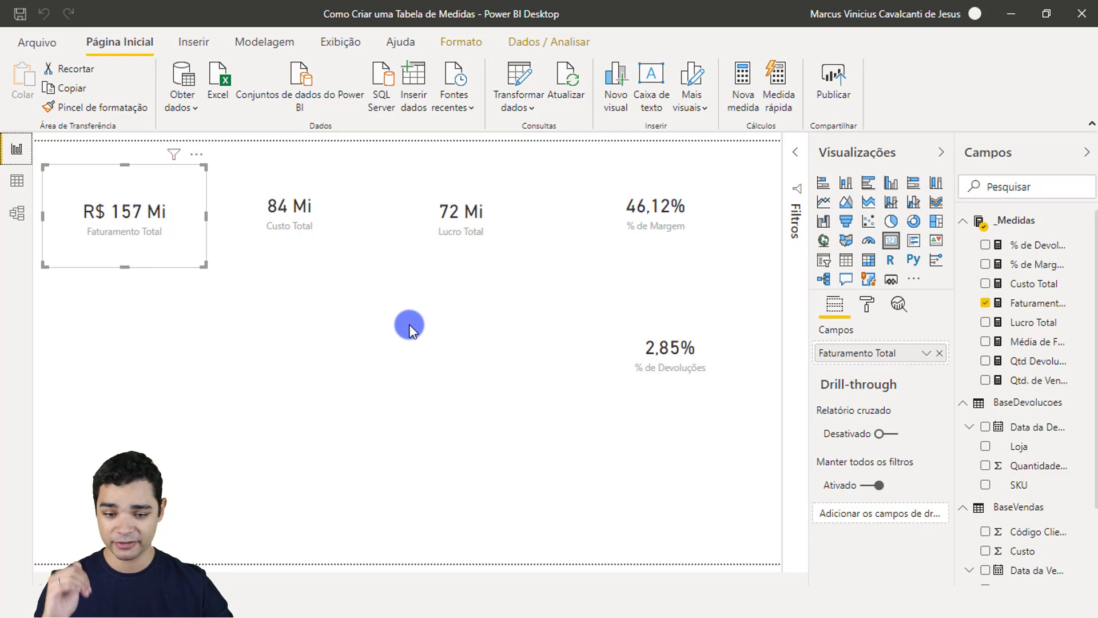
click(18, 222)
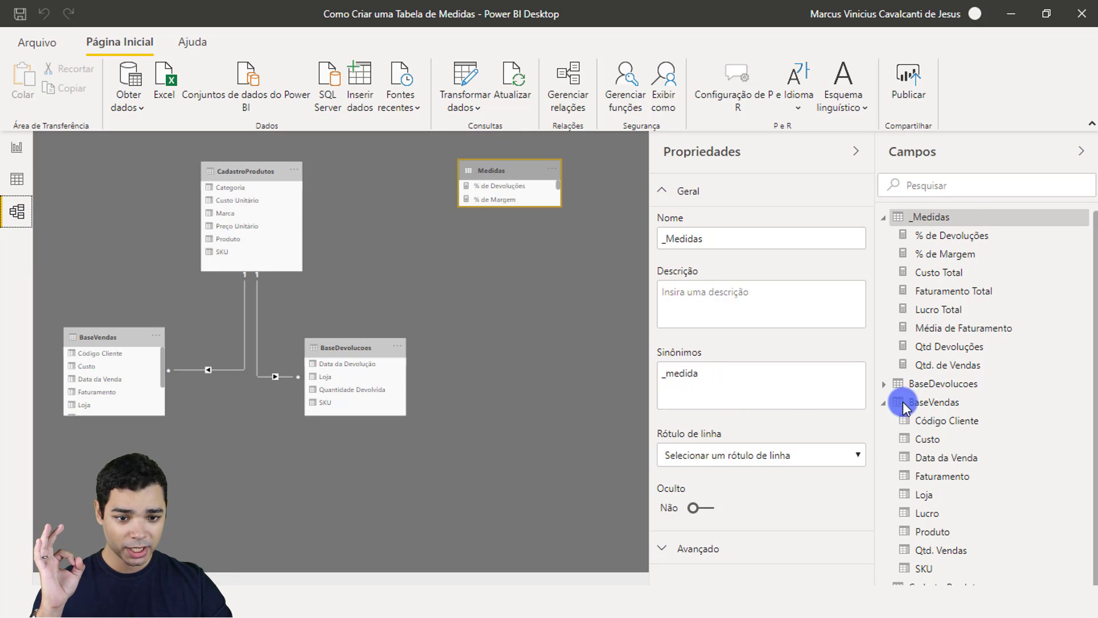
click(975, 317)
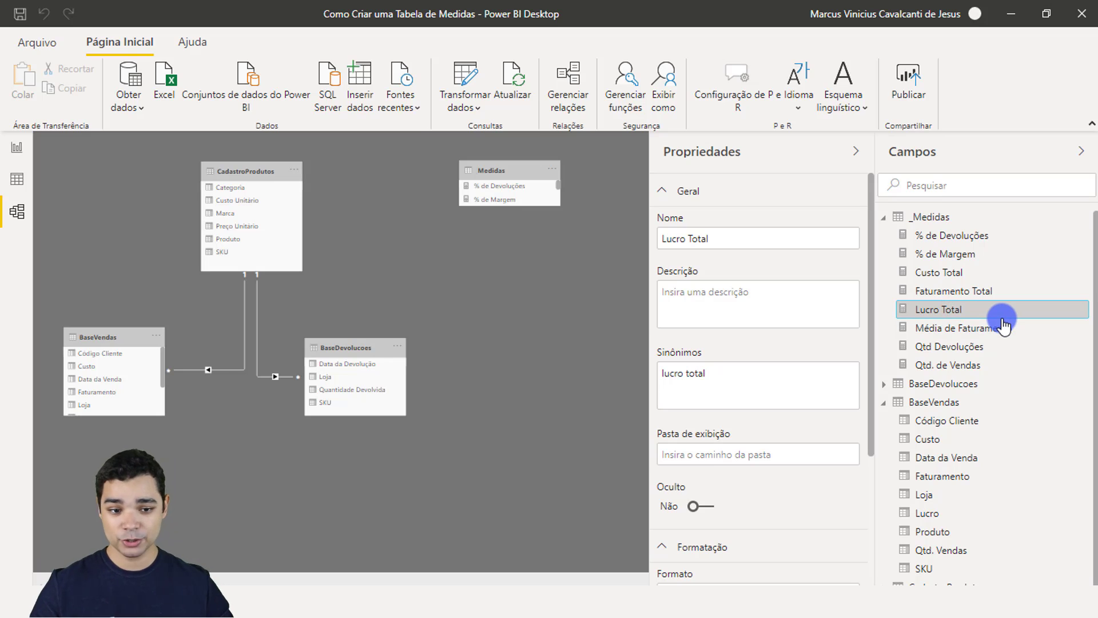
ctrl+click(975, 334)
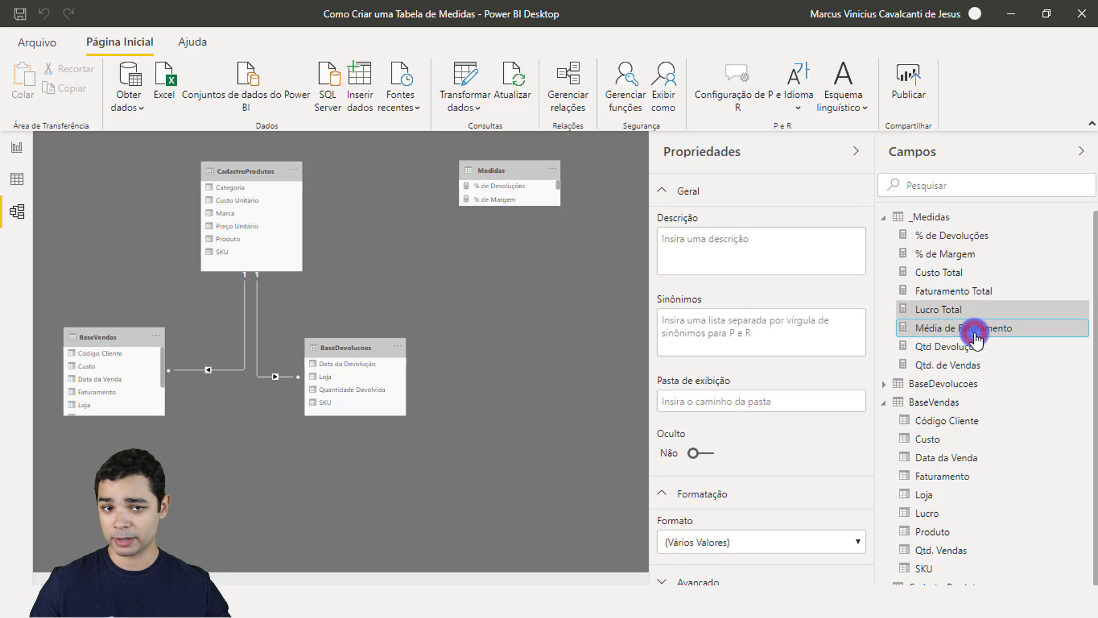
ctrl+click(959, 278)
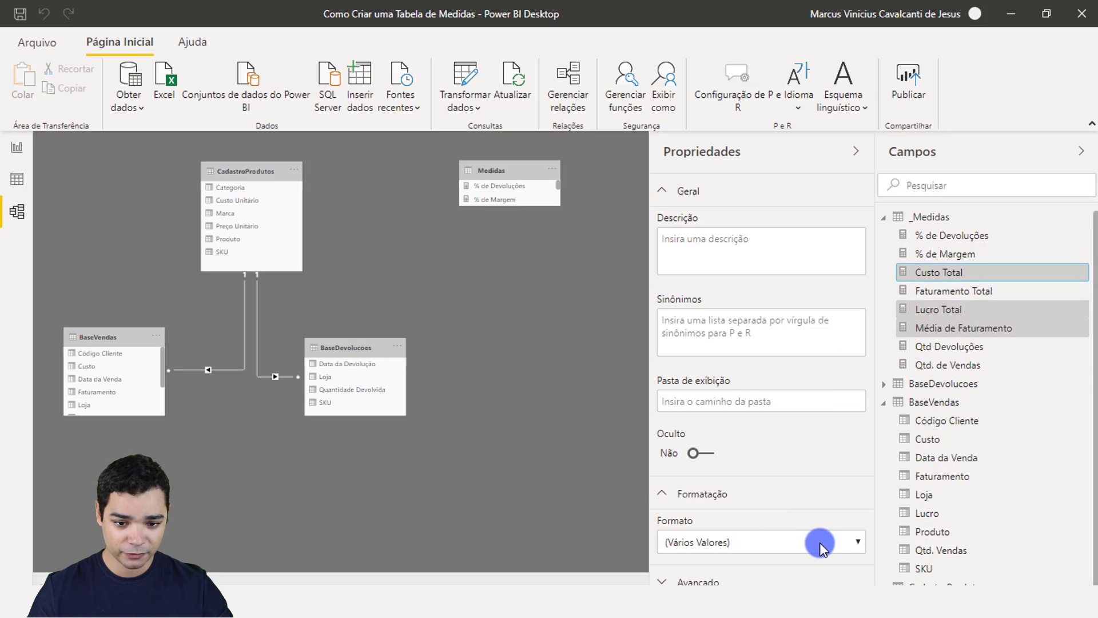
click(802, 548)
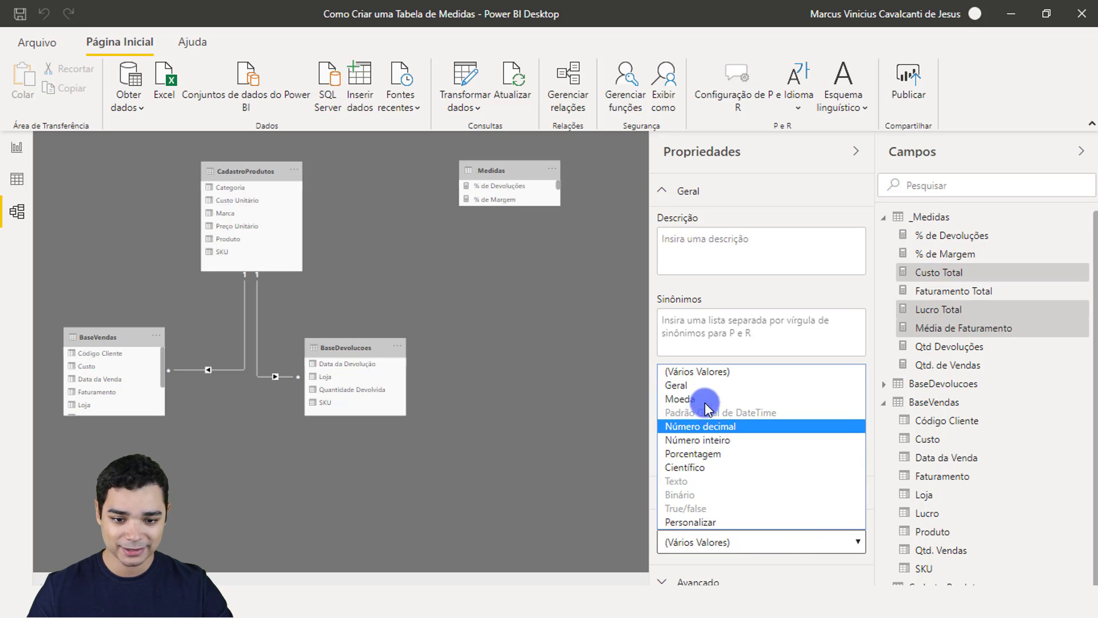
click(718, 399)
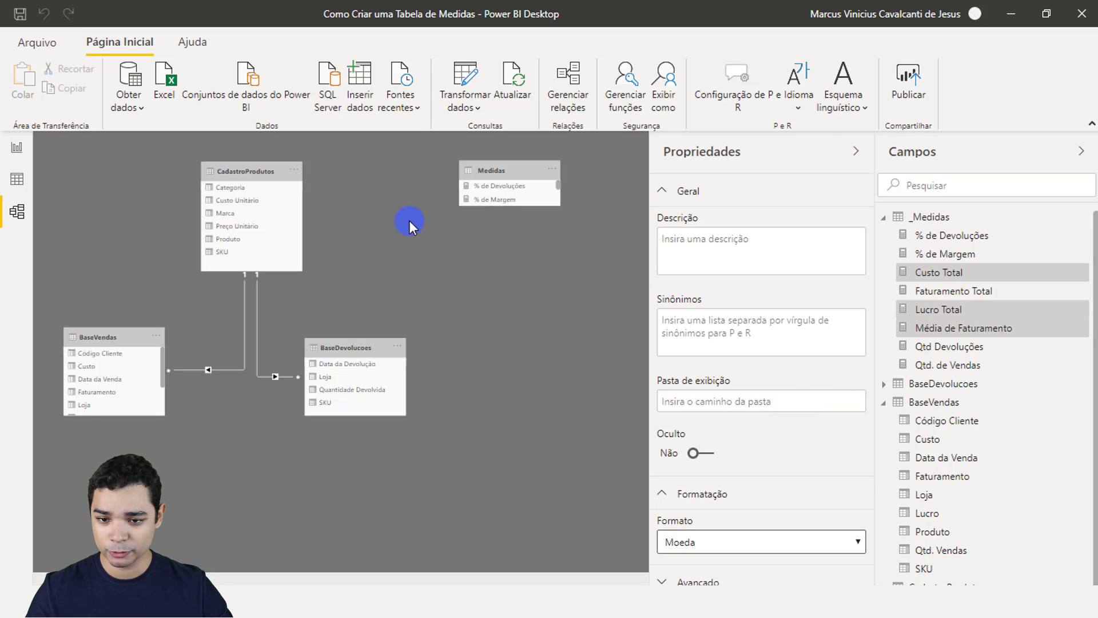
click(17, 149)
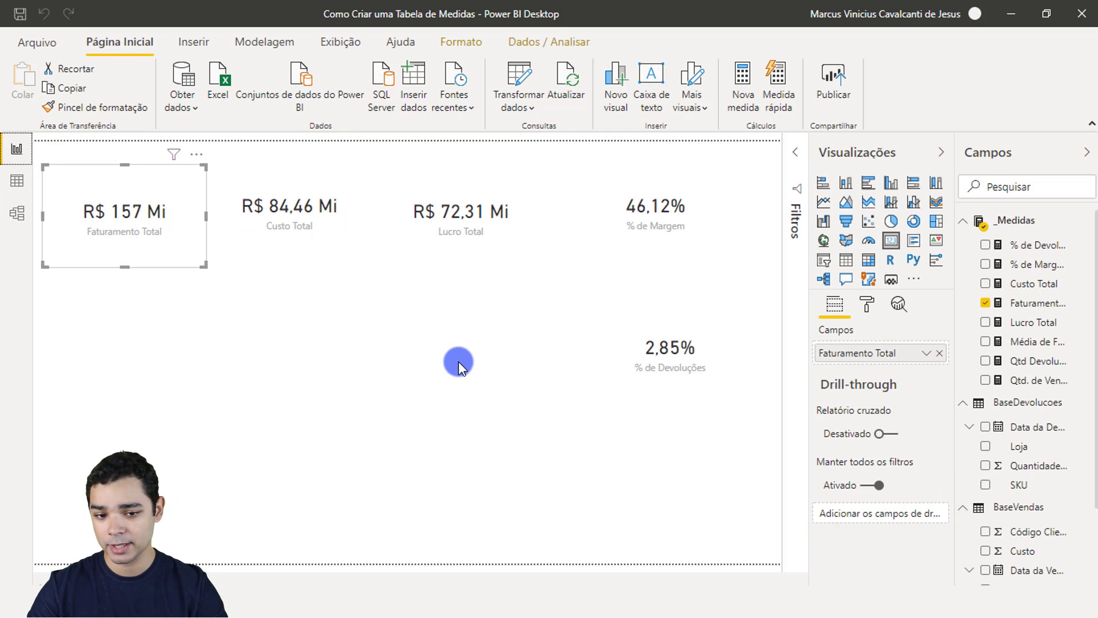
Add a card showing the Média de Faturamento measure and place it in the middle of the page, beside the % de Devoluções card.
click(437, 347)
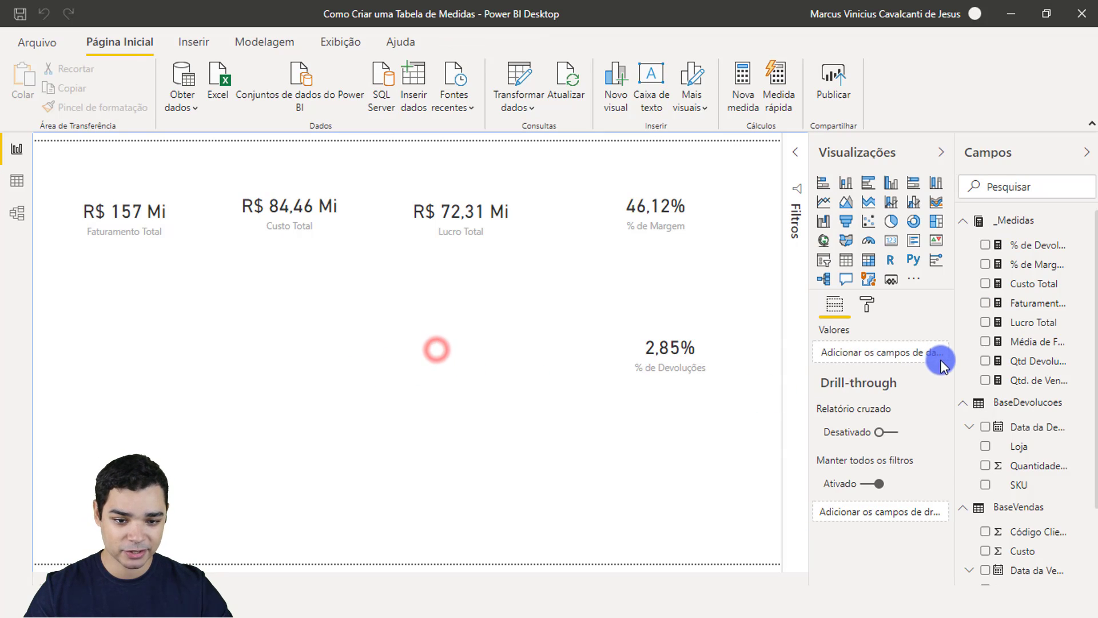
click(894, 244)
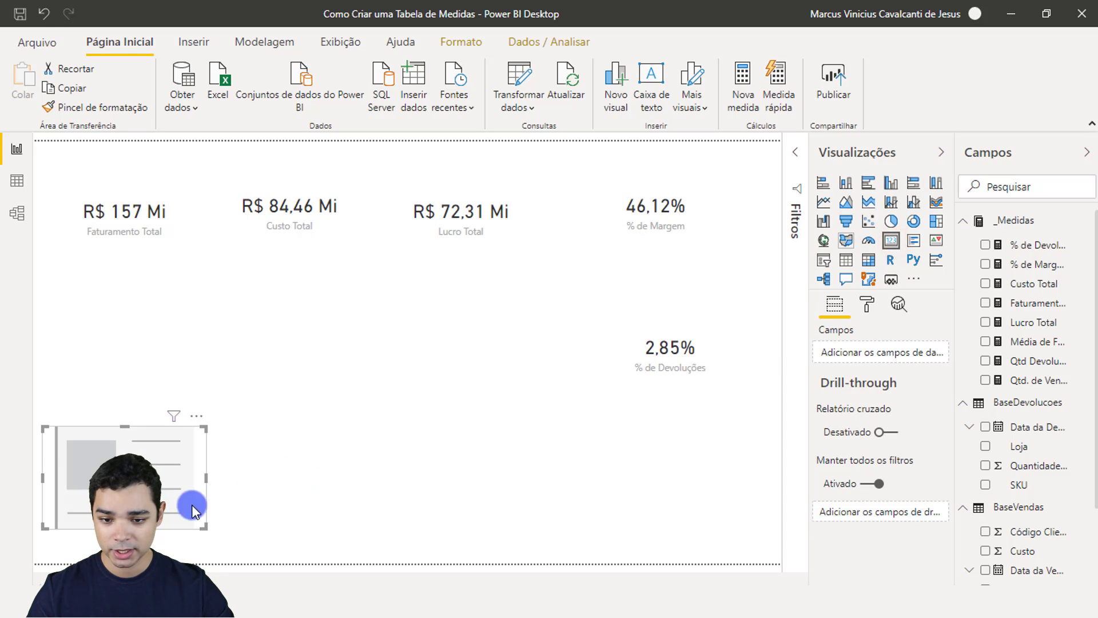
drag(287, 460, 466, 360)
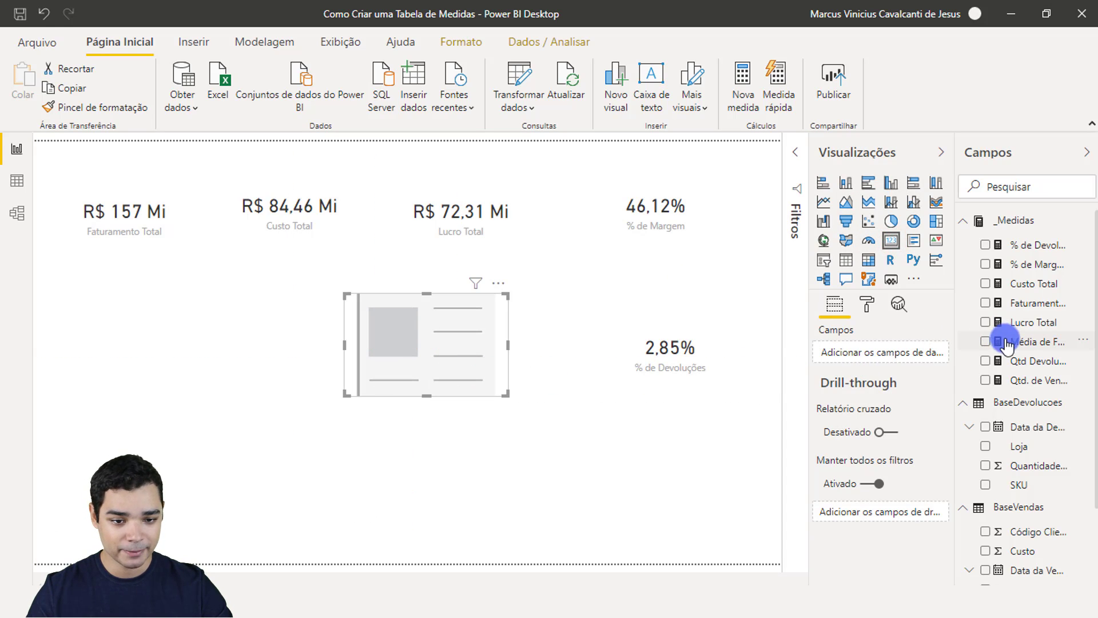
drag(1016, 346, 873, 359)
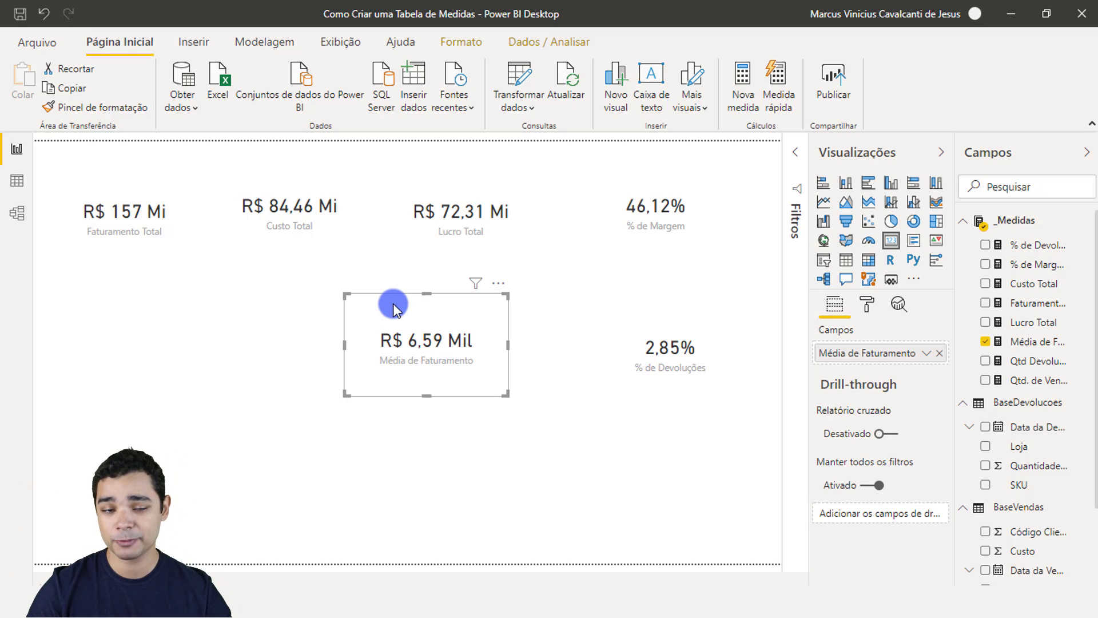
click(552, 358)
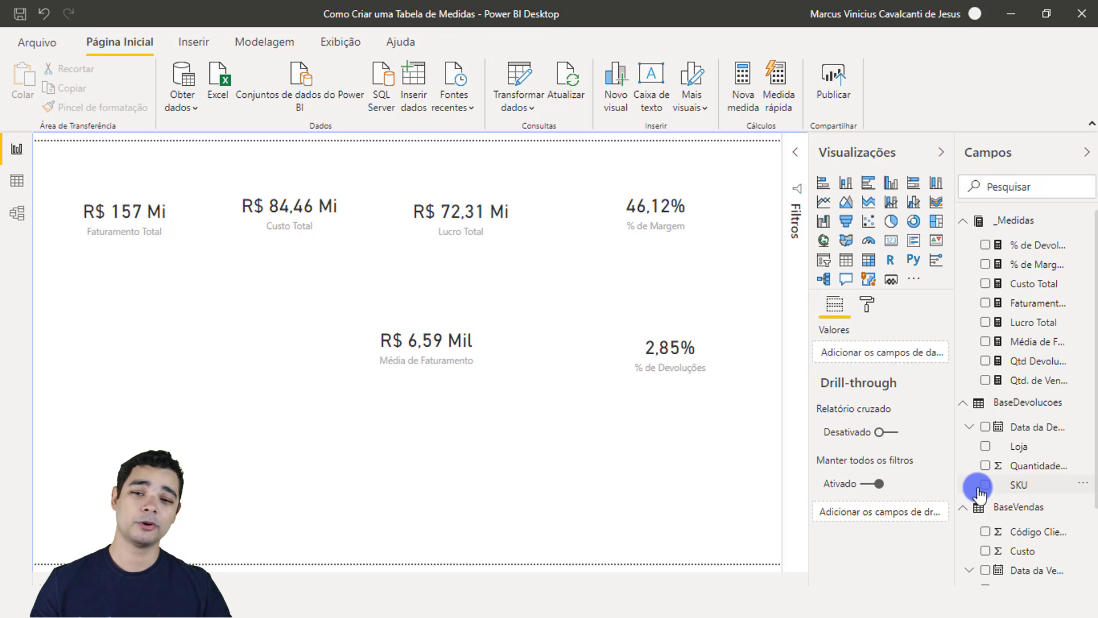